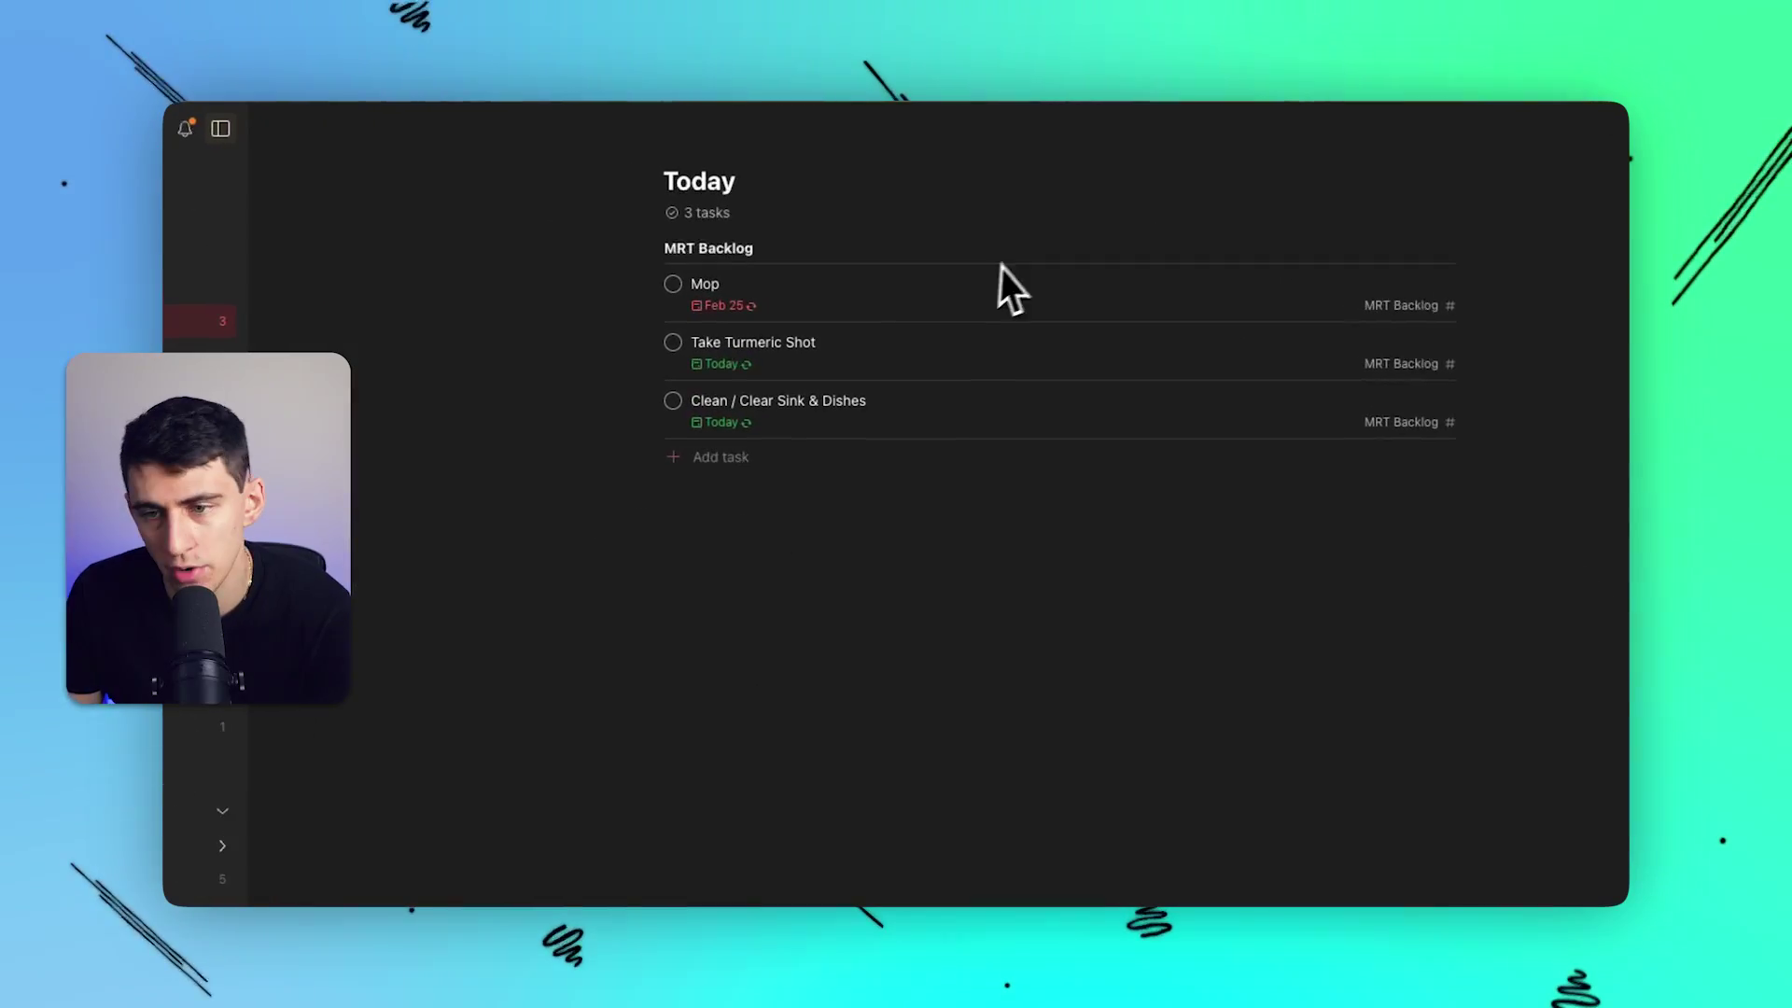
Find the Mop task among the MRT Backlog tasks in Today view.
{"action": "mouse_move", "coordinate": [1088, 288]}
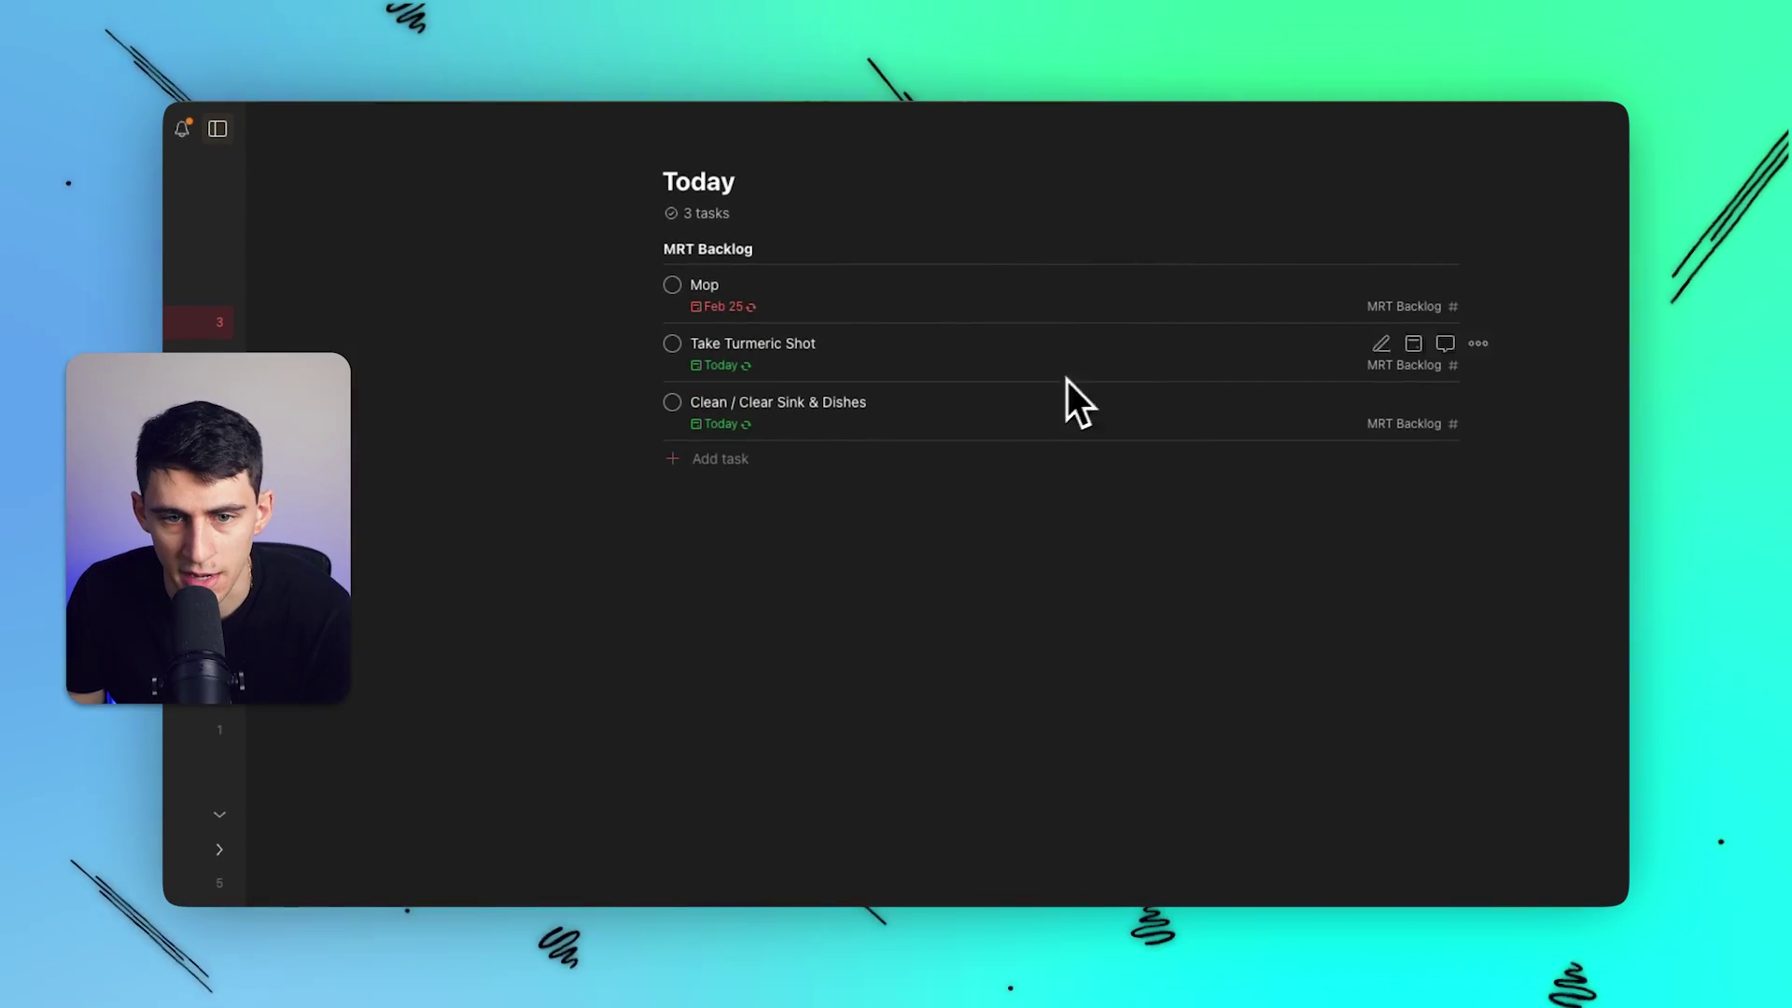
Open the Mop task and edit its title to give it a Sunday due date.
{"action": "left_click", "coordinate": [978, 300]}
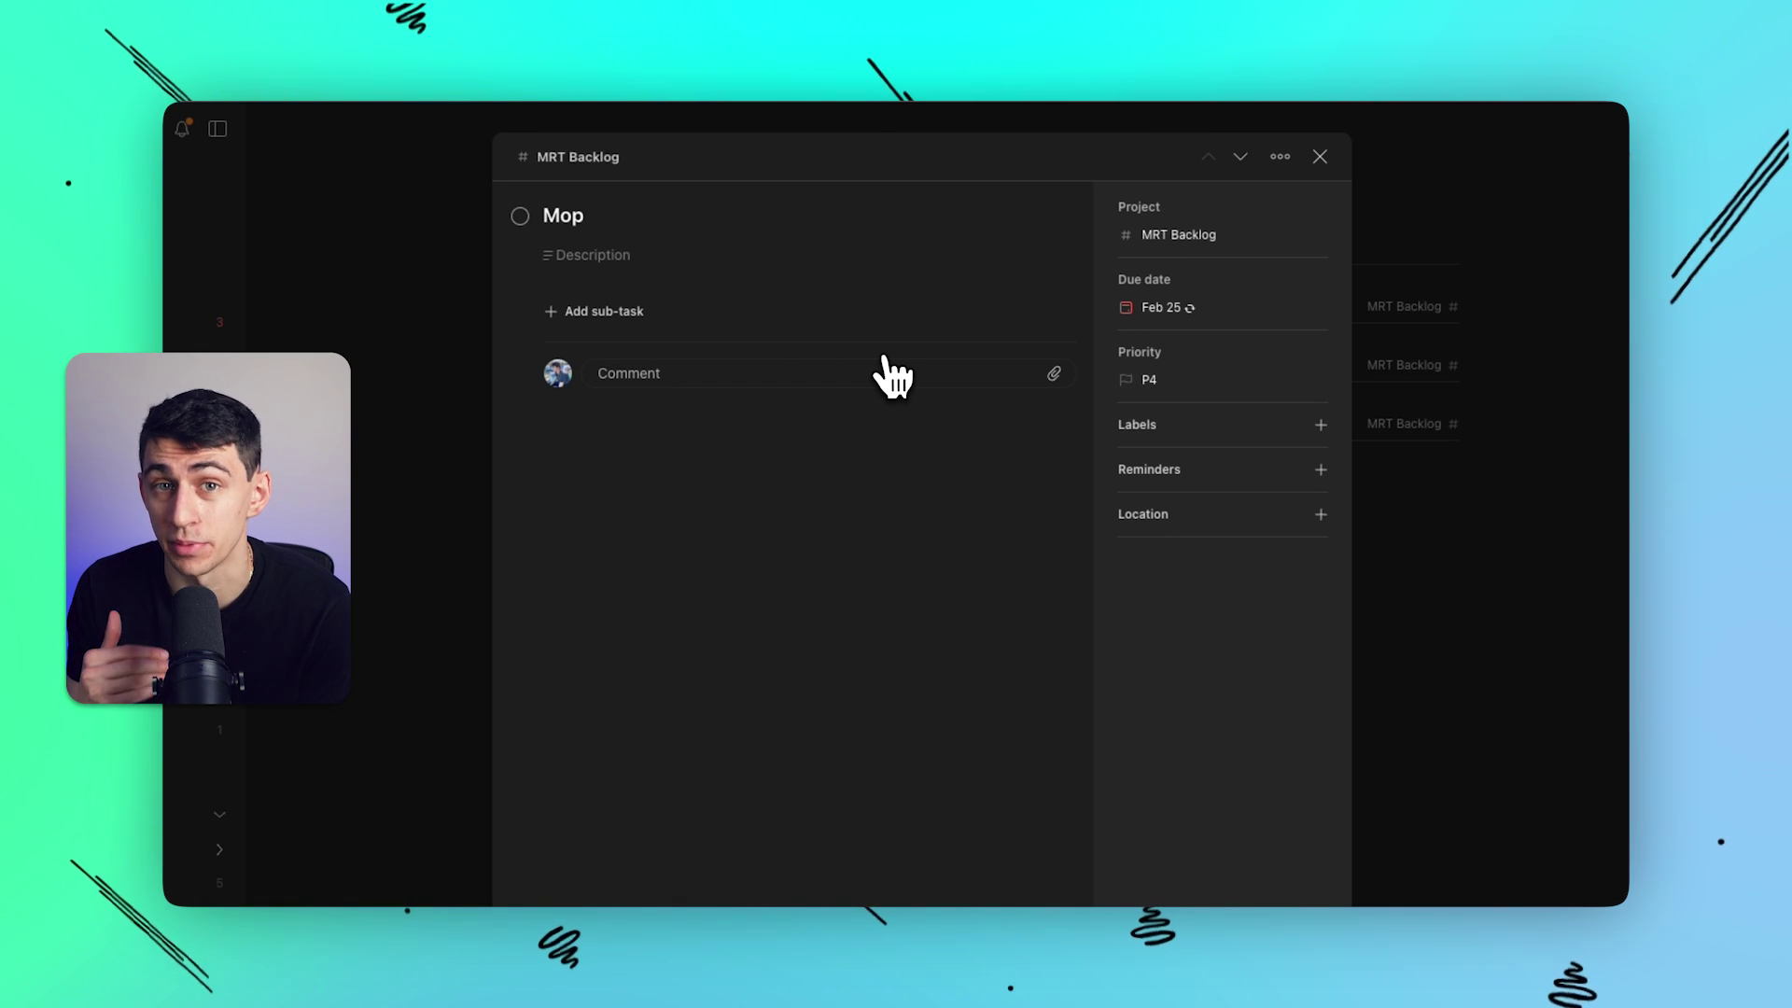
{"action": "left_click", "coordinate": [747, 213]}
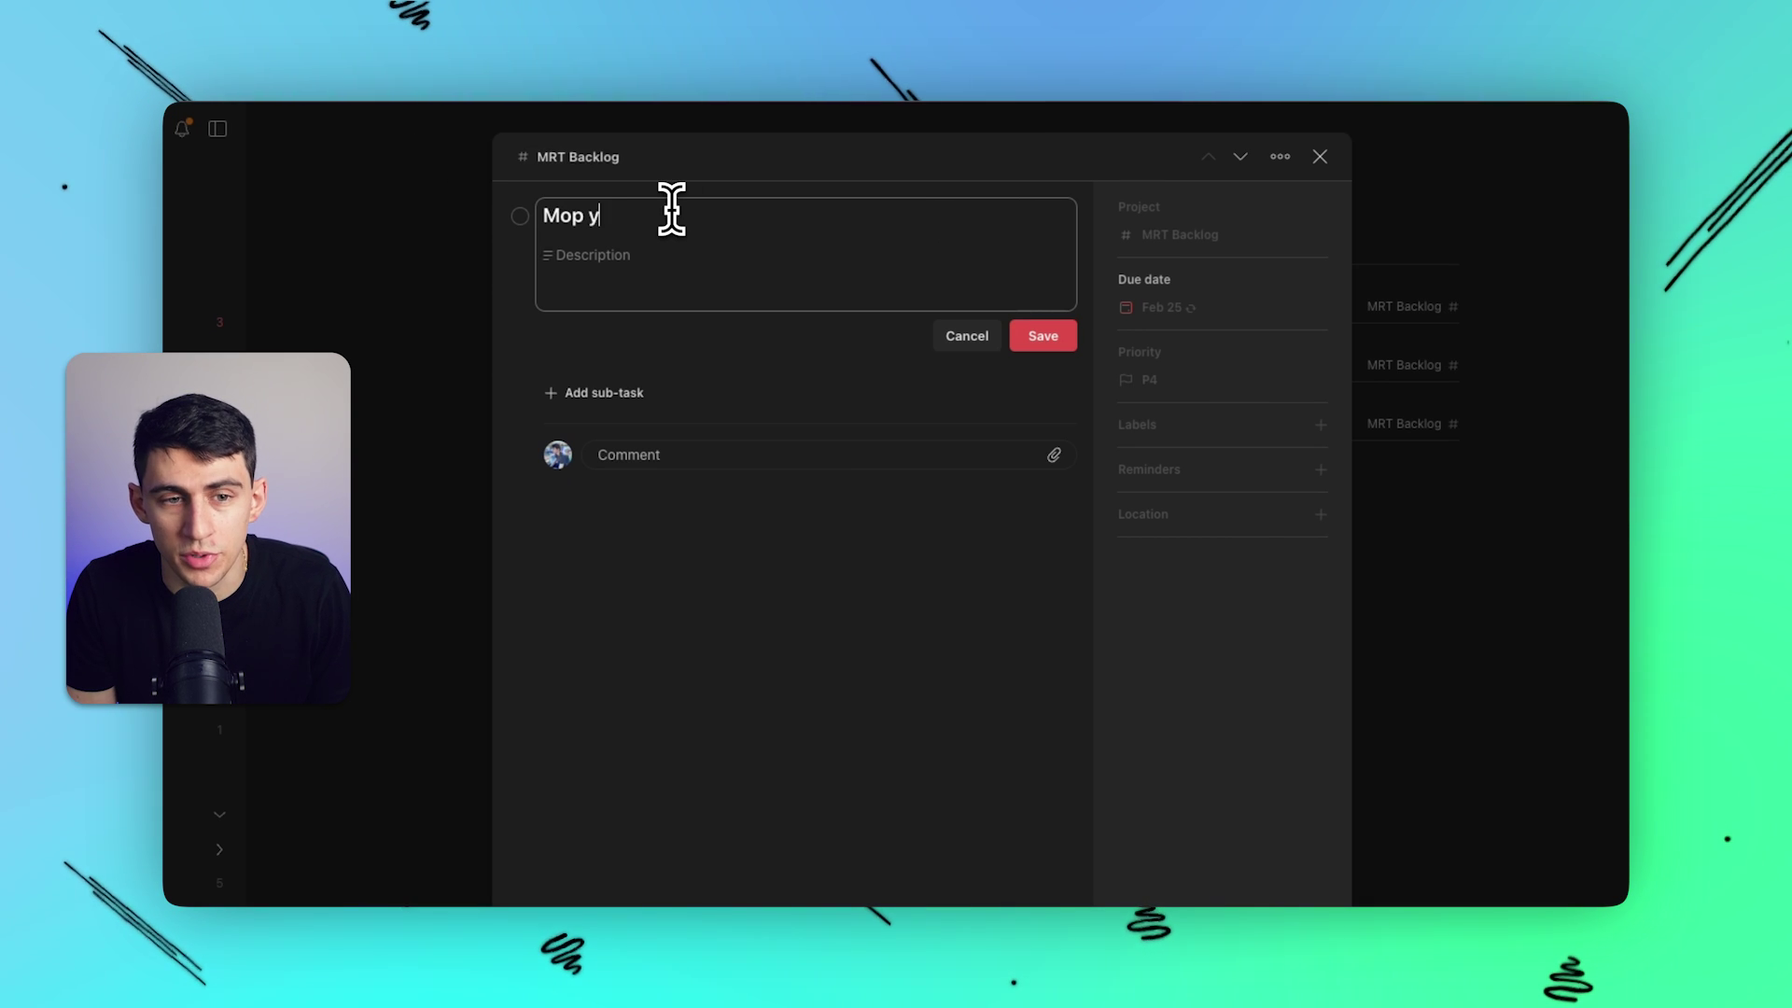
{"action": "type", "text": "yesterday"}
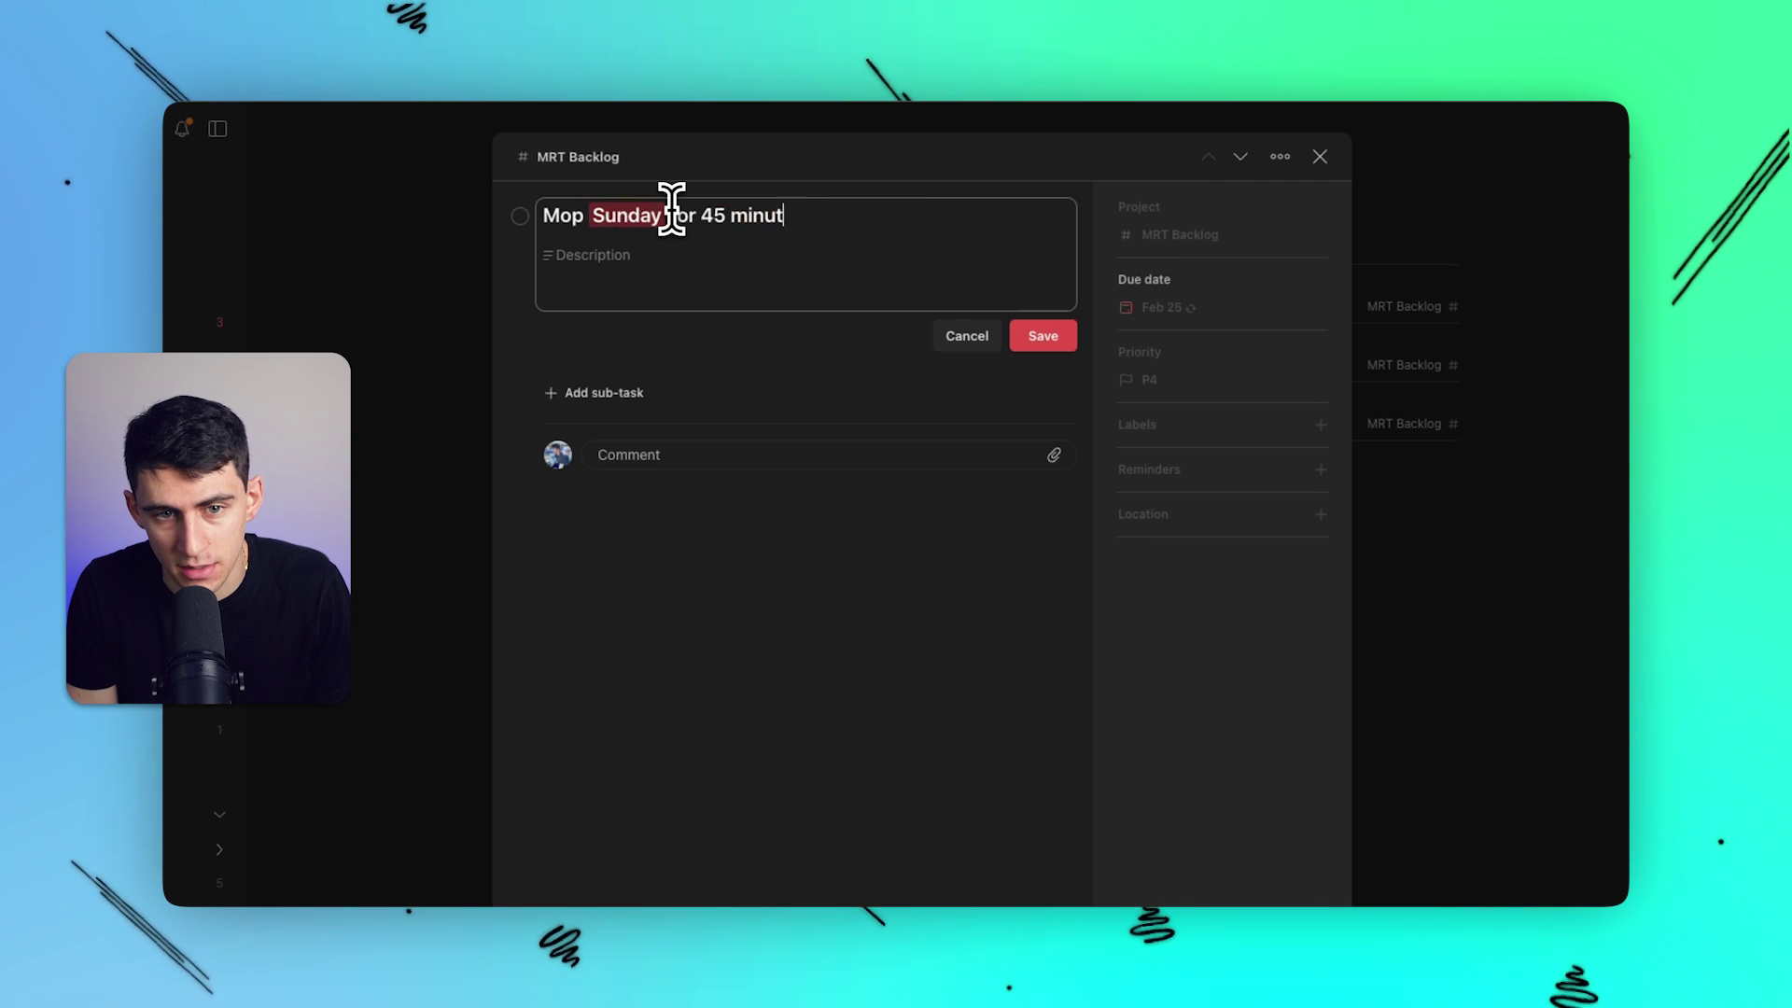
{"action": "type", "text": "es"}
{"action": "key", "text": "Return"}
Retype the Mop title with 'Sunday at 12pm for 45m' to set time and duration.
{"action": "left_click", "coordinate": [1162, 307]}
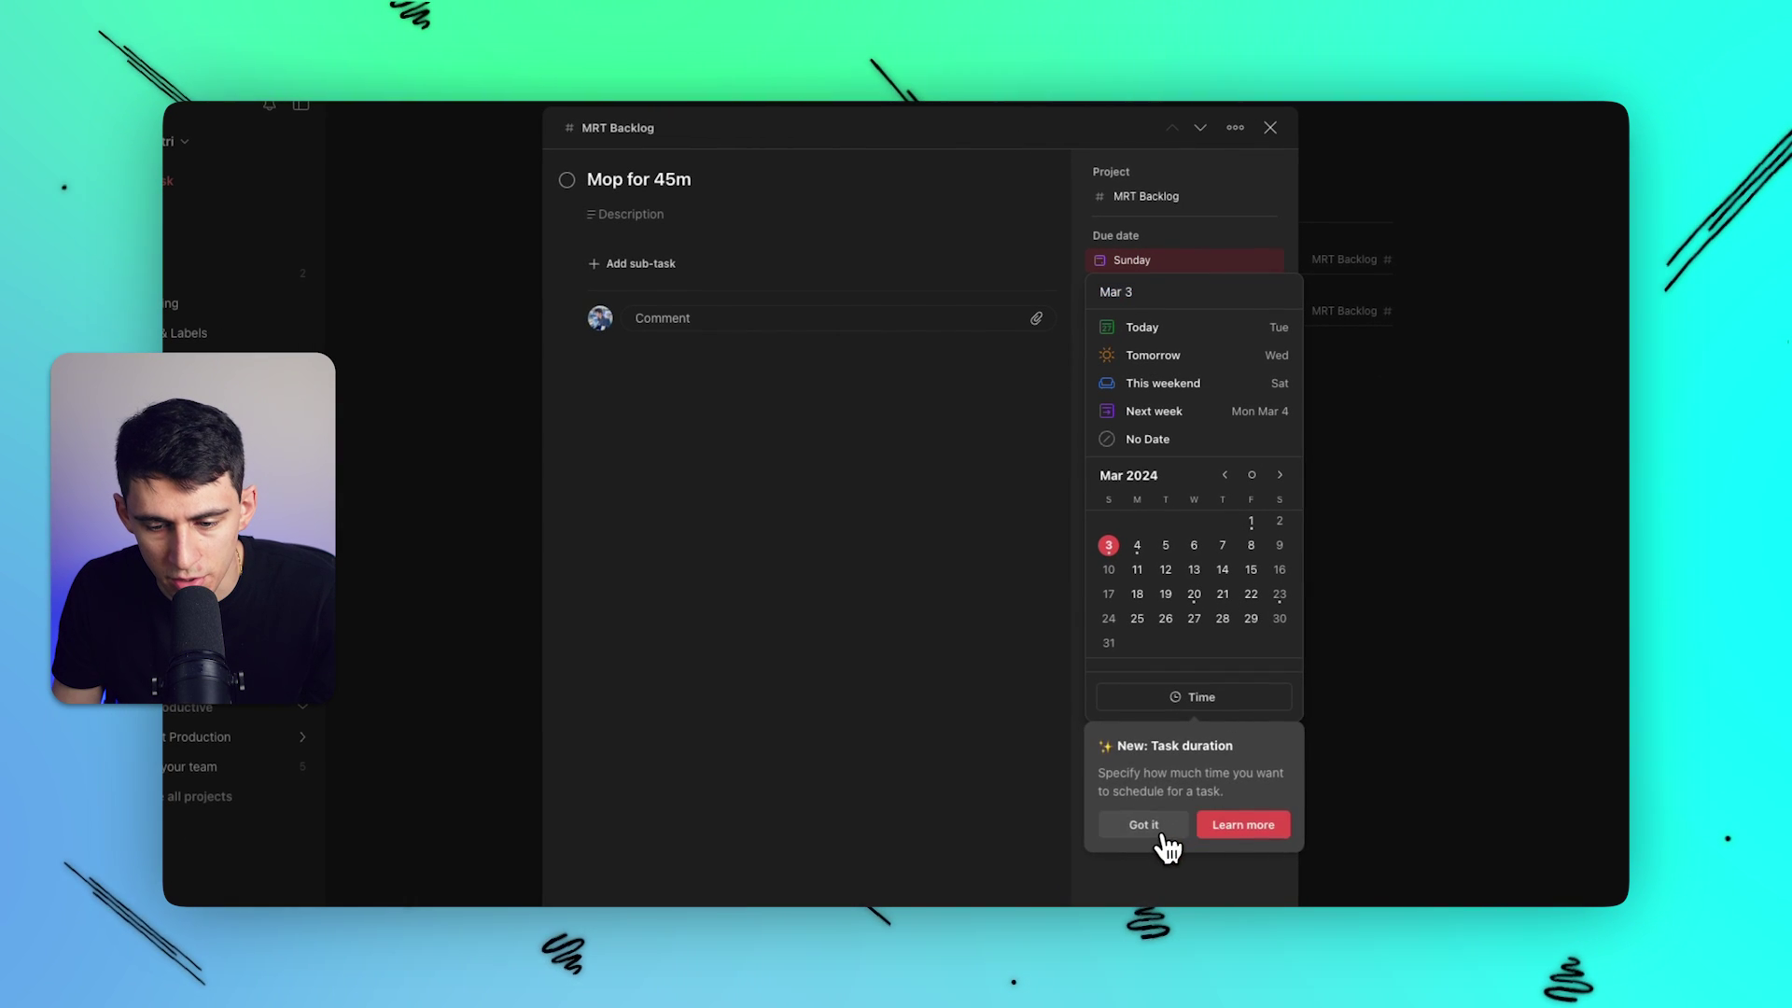
{"action": "left_click", "coordinate": [1163, 836]}
{"action": "left_click", "coordinate": [1190, 699]}
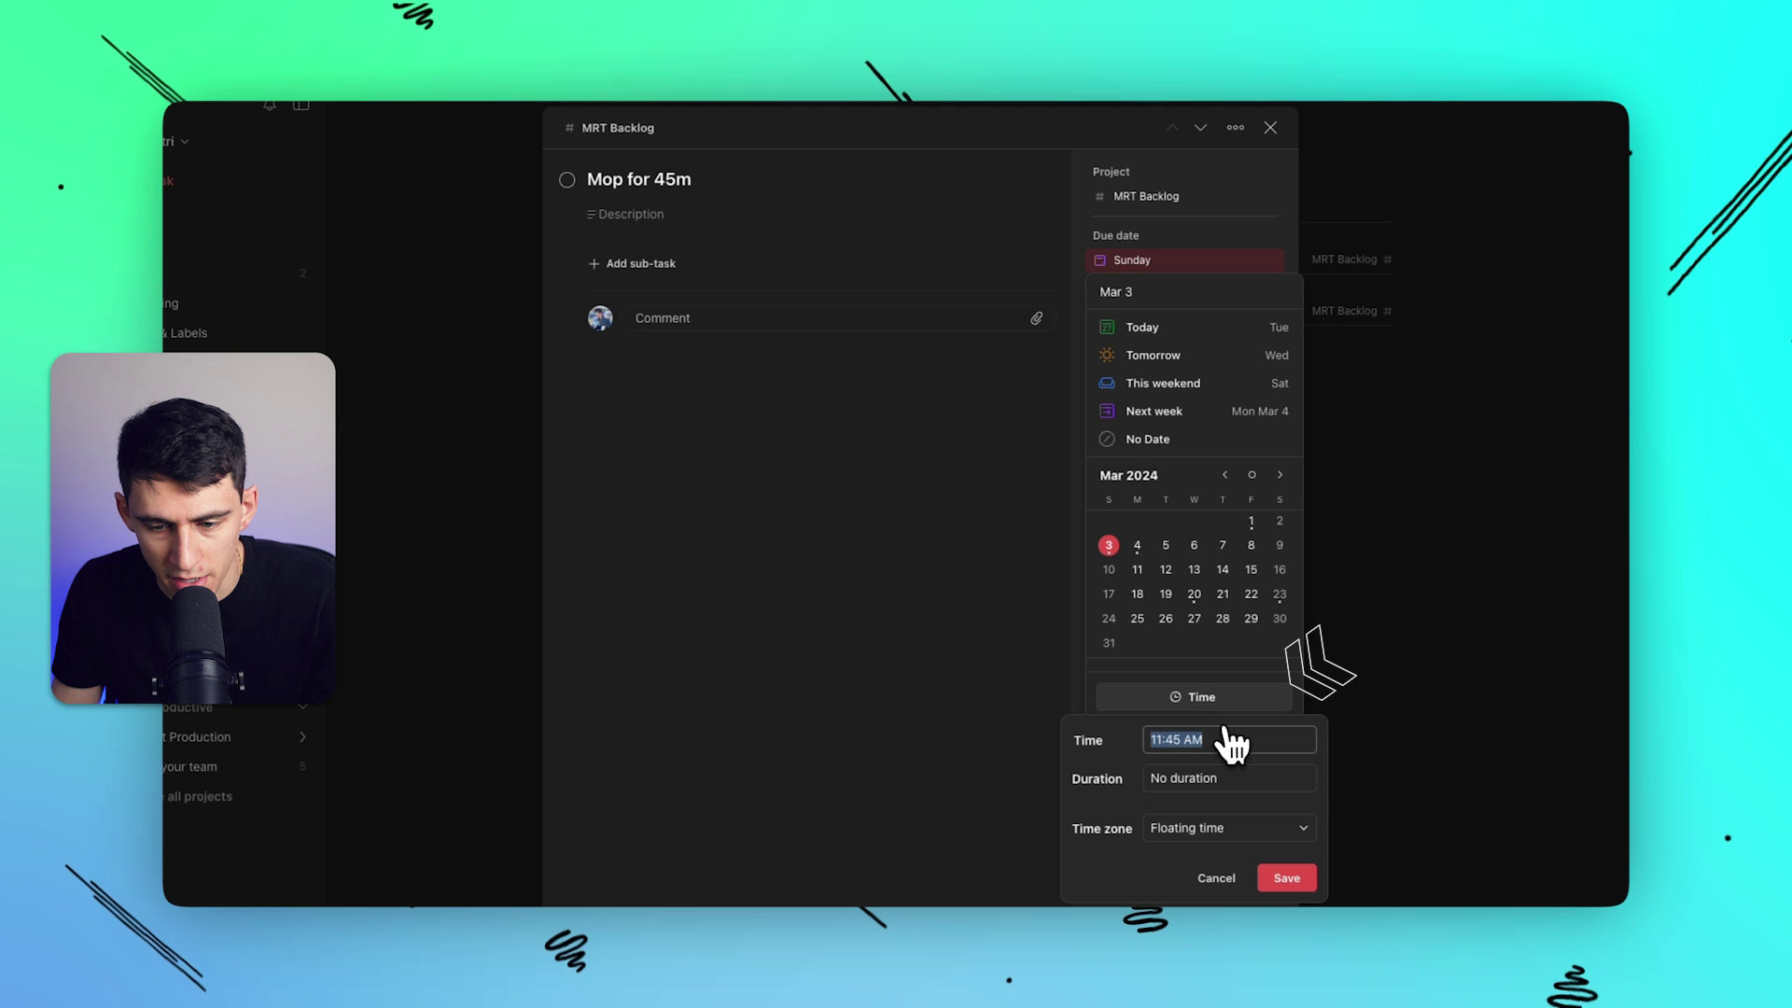
{"action": "left_click", "coordinate": [716, 180]}
{"action": "key", "text": "BackSpace"}
{"action": "key", "text": "BackSpace"}
{"action": "key", "text": "BackSpace"}
{"action": "key", "text": "BackSpace"}
{"action": "key", "text": "BackSpace"}
{"action": "key", "text": "BackSpace"}
{"action": "key", "text": "BackSpace"}
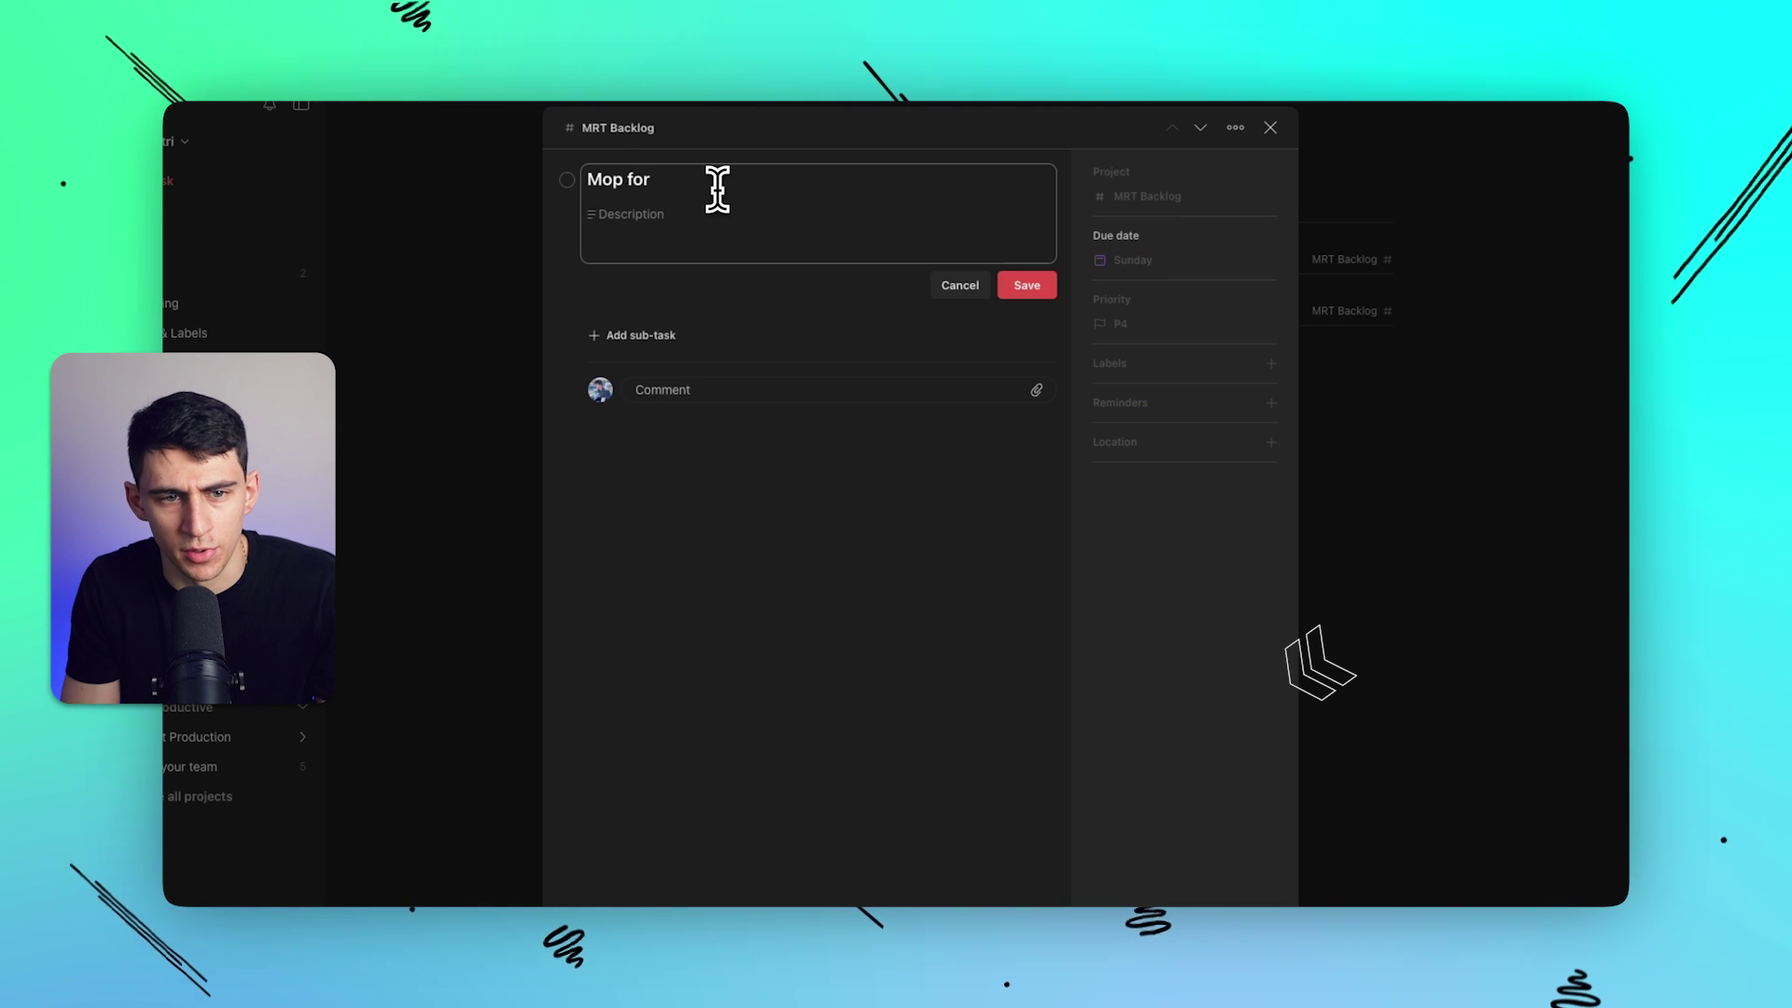
{"action": "type", "text": "Sunday a"}
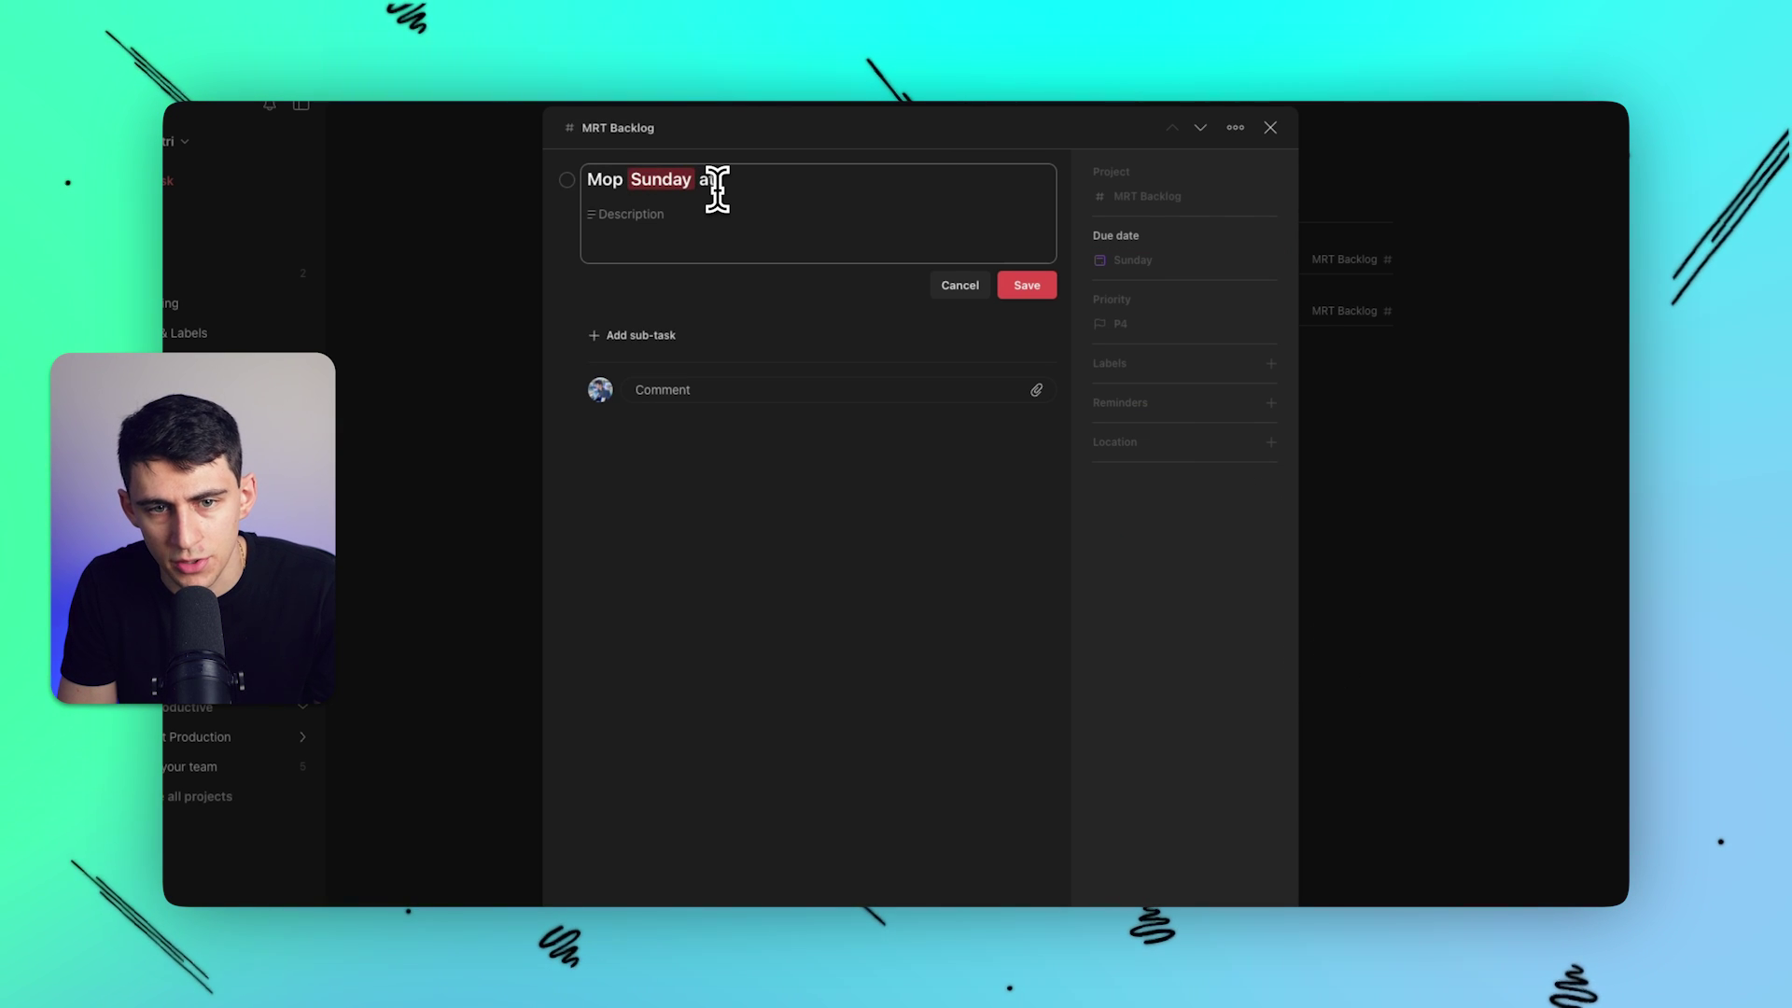
{"action": "type", "text": "t 12pm for 45m"}
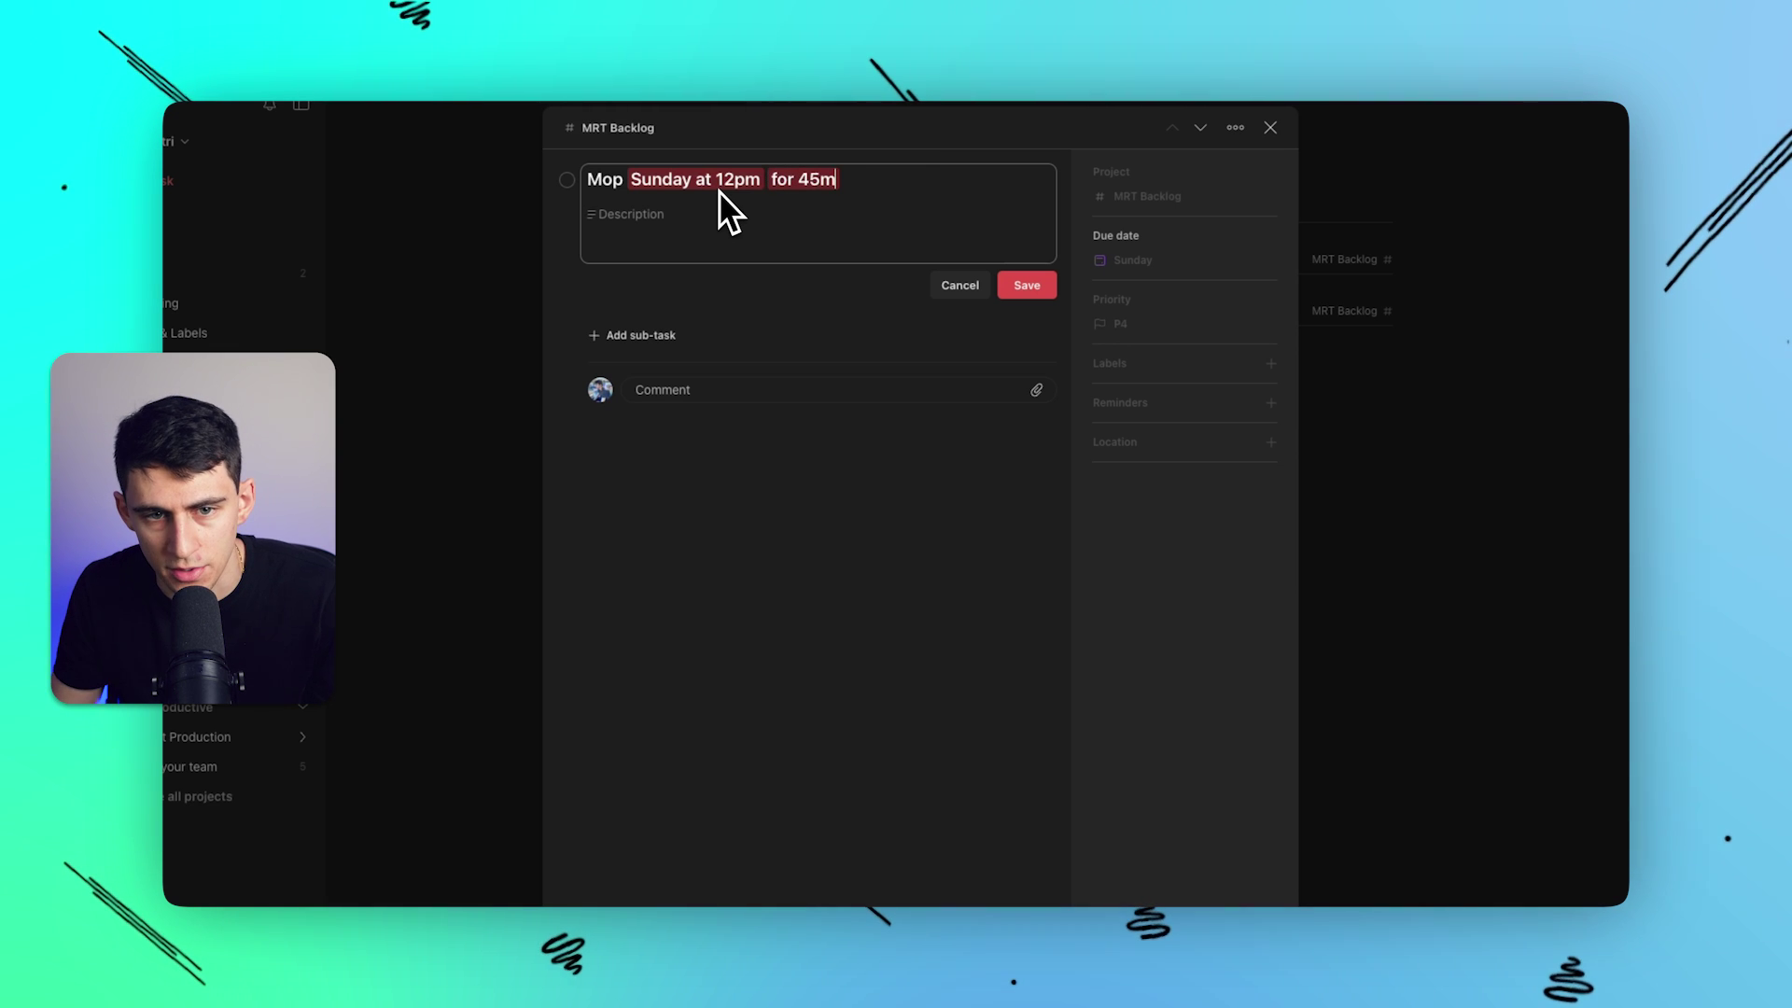
Save the Mop task and clear its existing time in the due date picker.
{"action": "left_click", "coordinate": [1006, 284]}
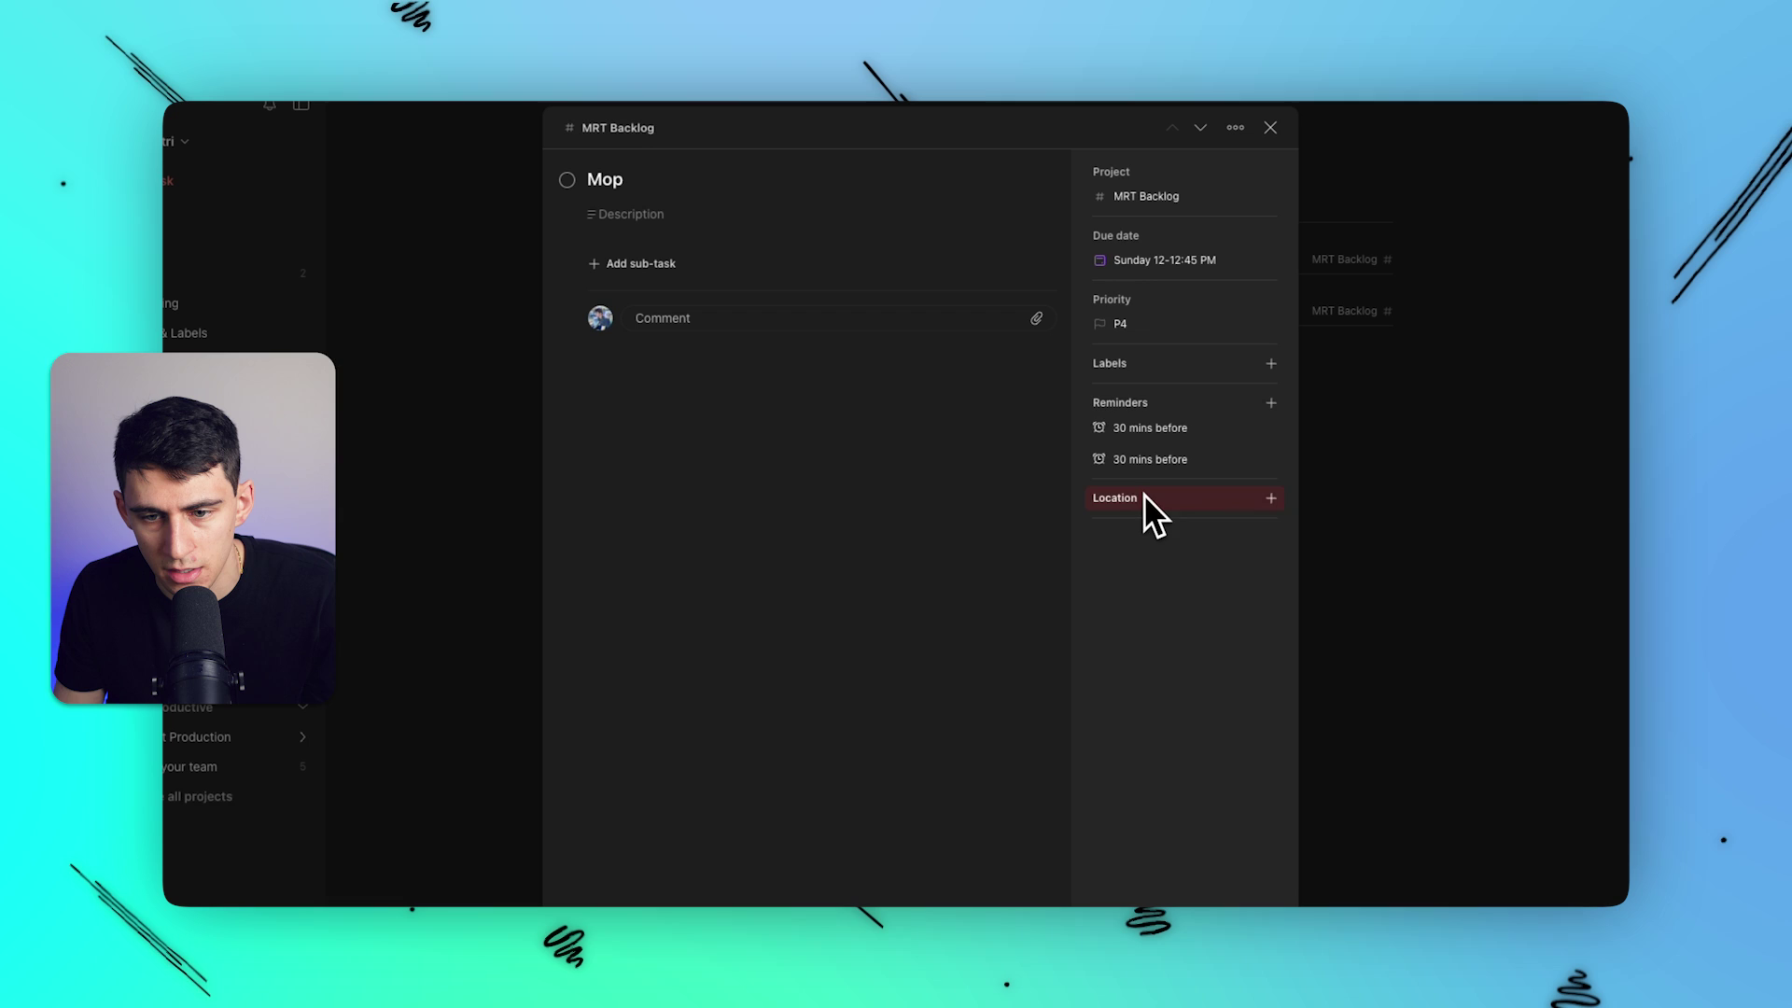
{"action": "left_click", "coordinate": [1144, 263]}
{"action": "left_click", "coordinate": [1197, 699]}
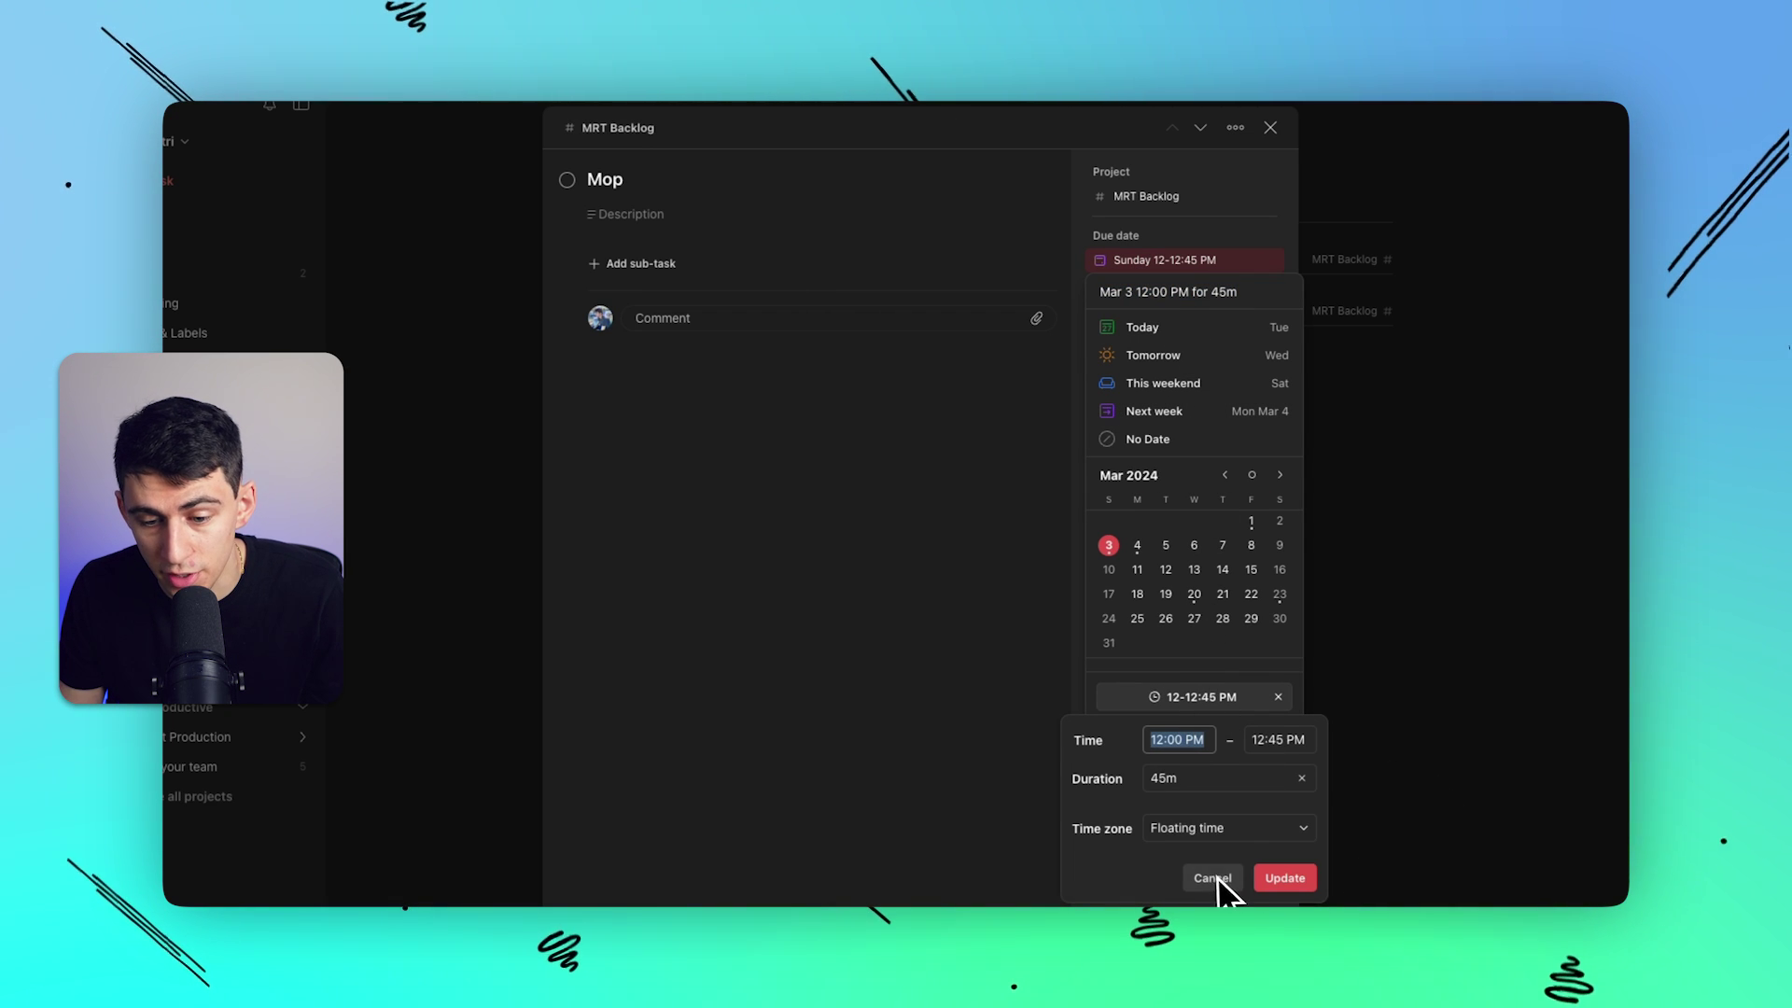
{"action": "key", "text": "BackSpace"}
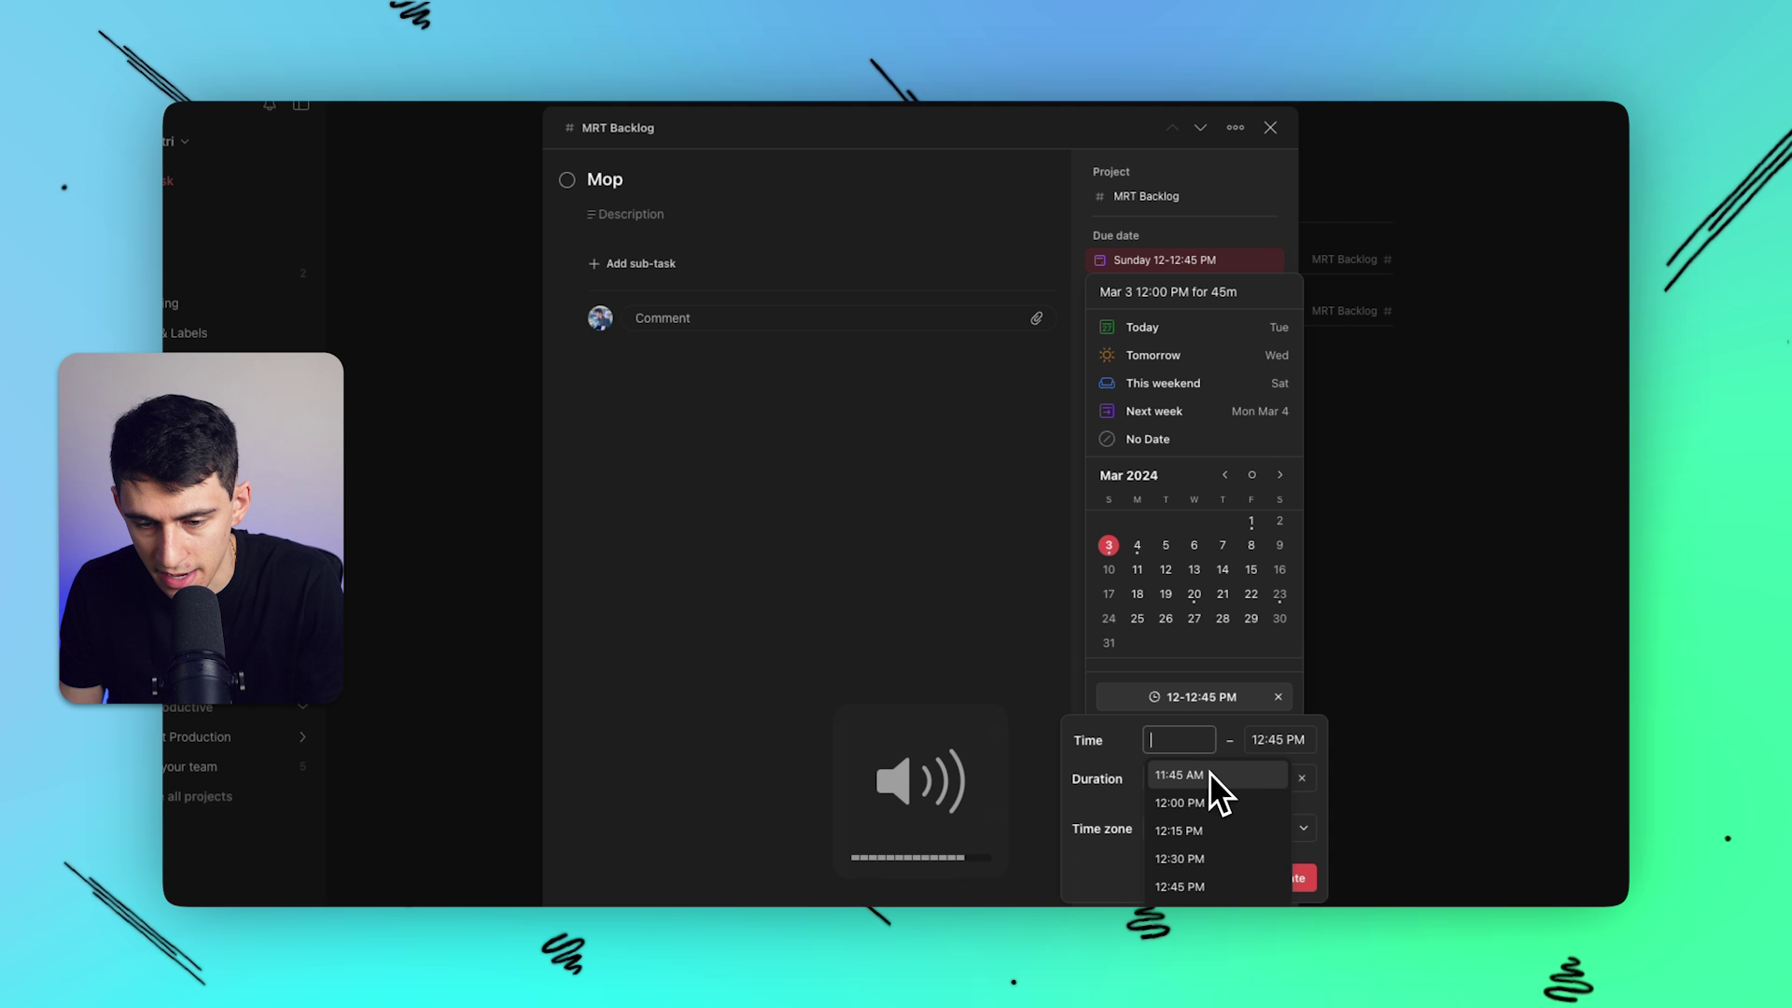
{"action": "key", "text": "Escape"}
{"action": "left_click", "coordinate": [1271, 743]}
{"action": "key", "text": "Escape"}
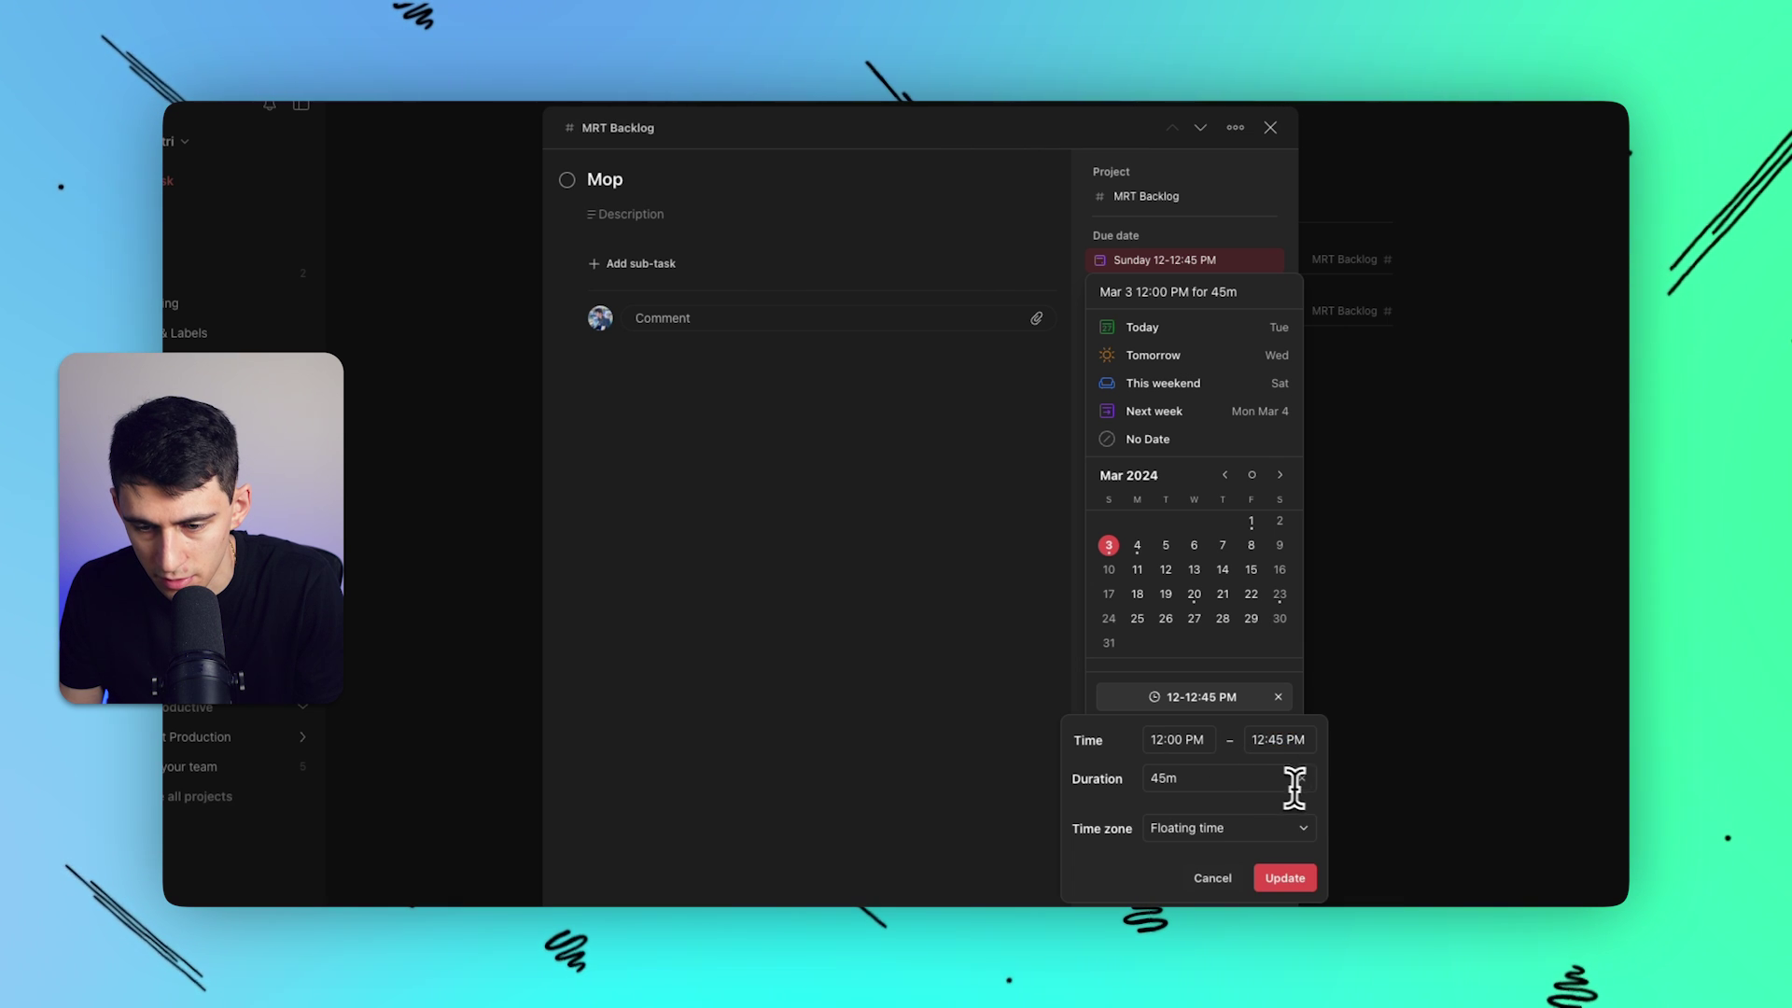
{"action": "left_click", "coordinate": [1294, 788]}
{"action": "left_click", "coordinate": [1242, 744]}
{"action": "key", "text": "BackSpace"}
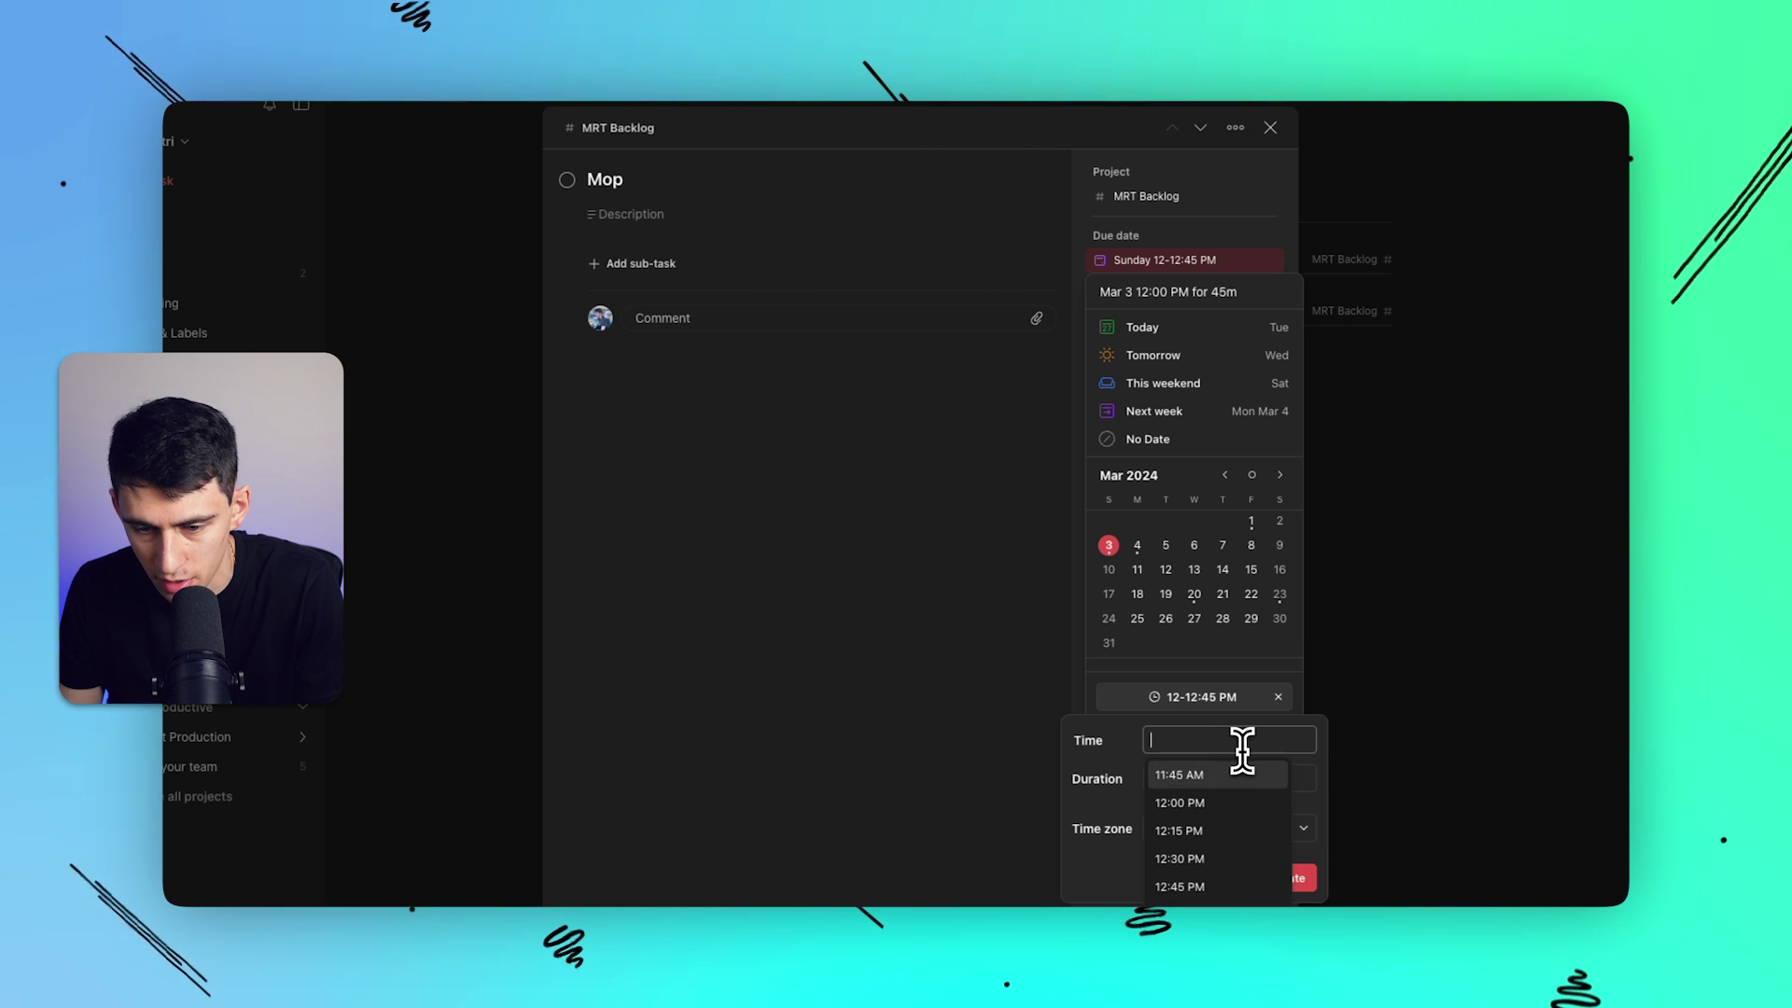
{"action": "left_click", "coordinate": [1277, 697]}
Set Mop's start time to 12:00 PM with a 45m duration, ending 12:45 PM.
{"action": "left_click", "coordinate": [1273, 700]}
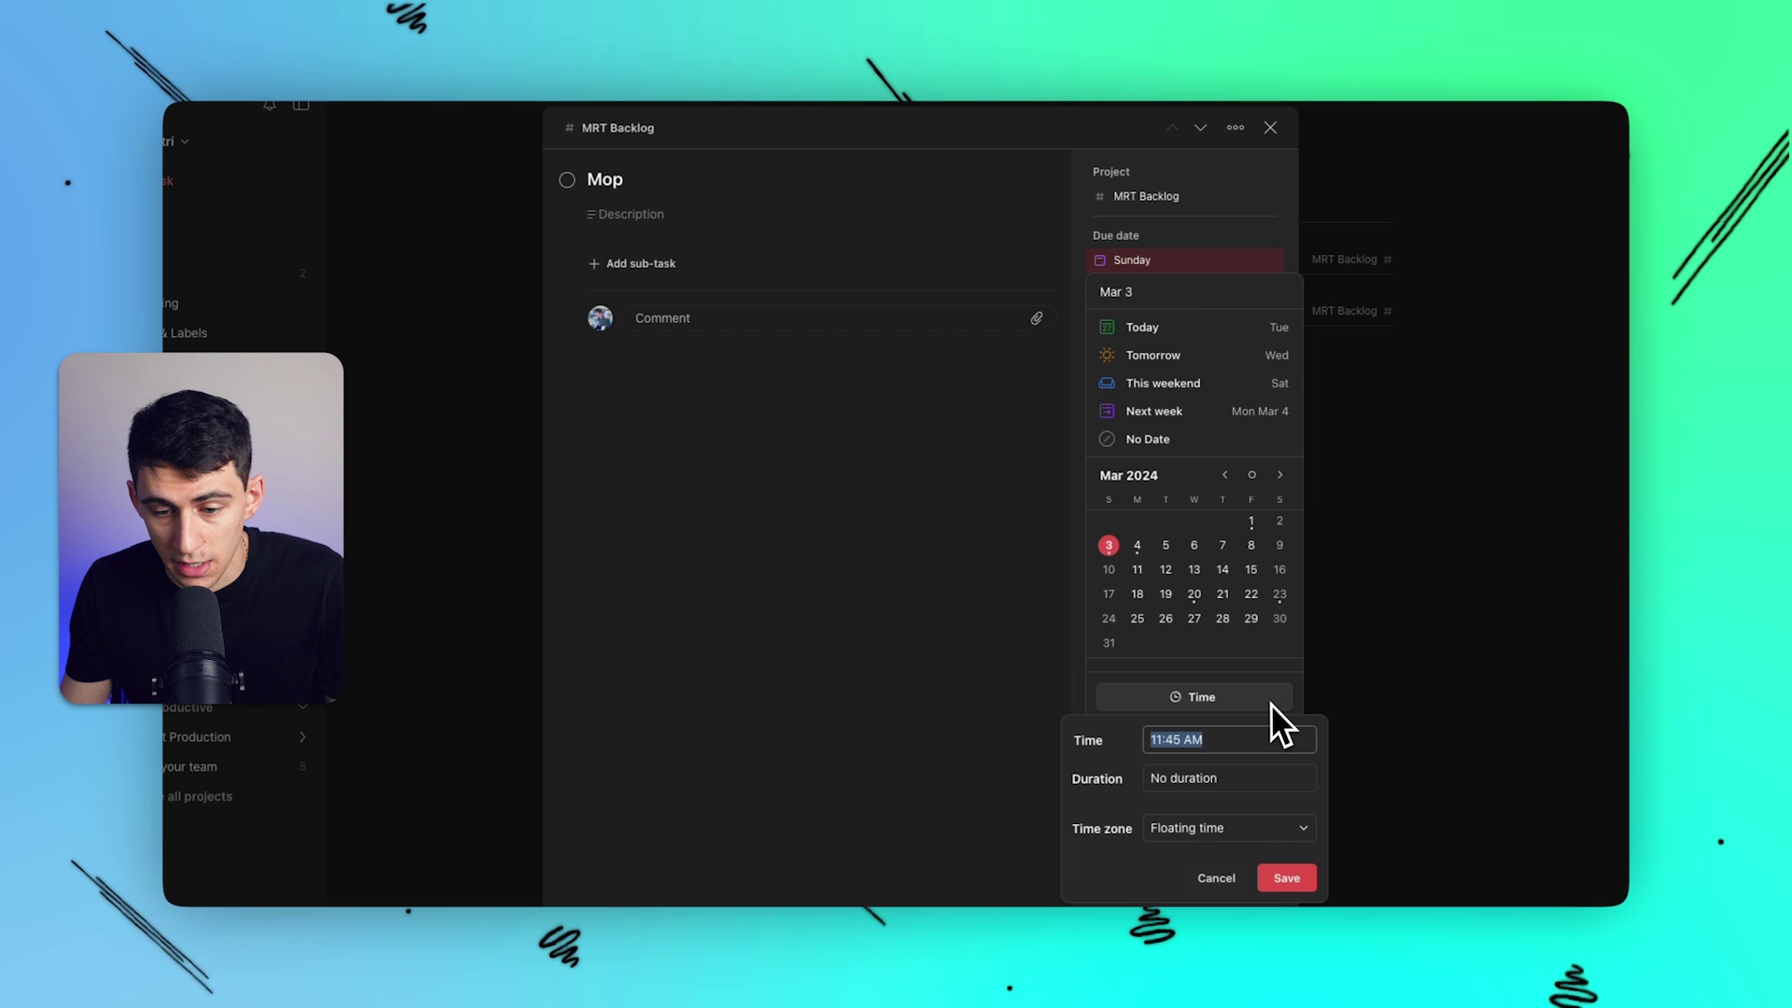
{"action": "type", "text": "12"}
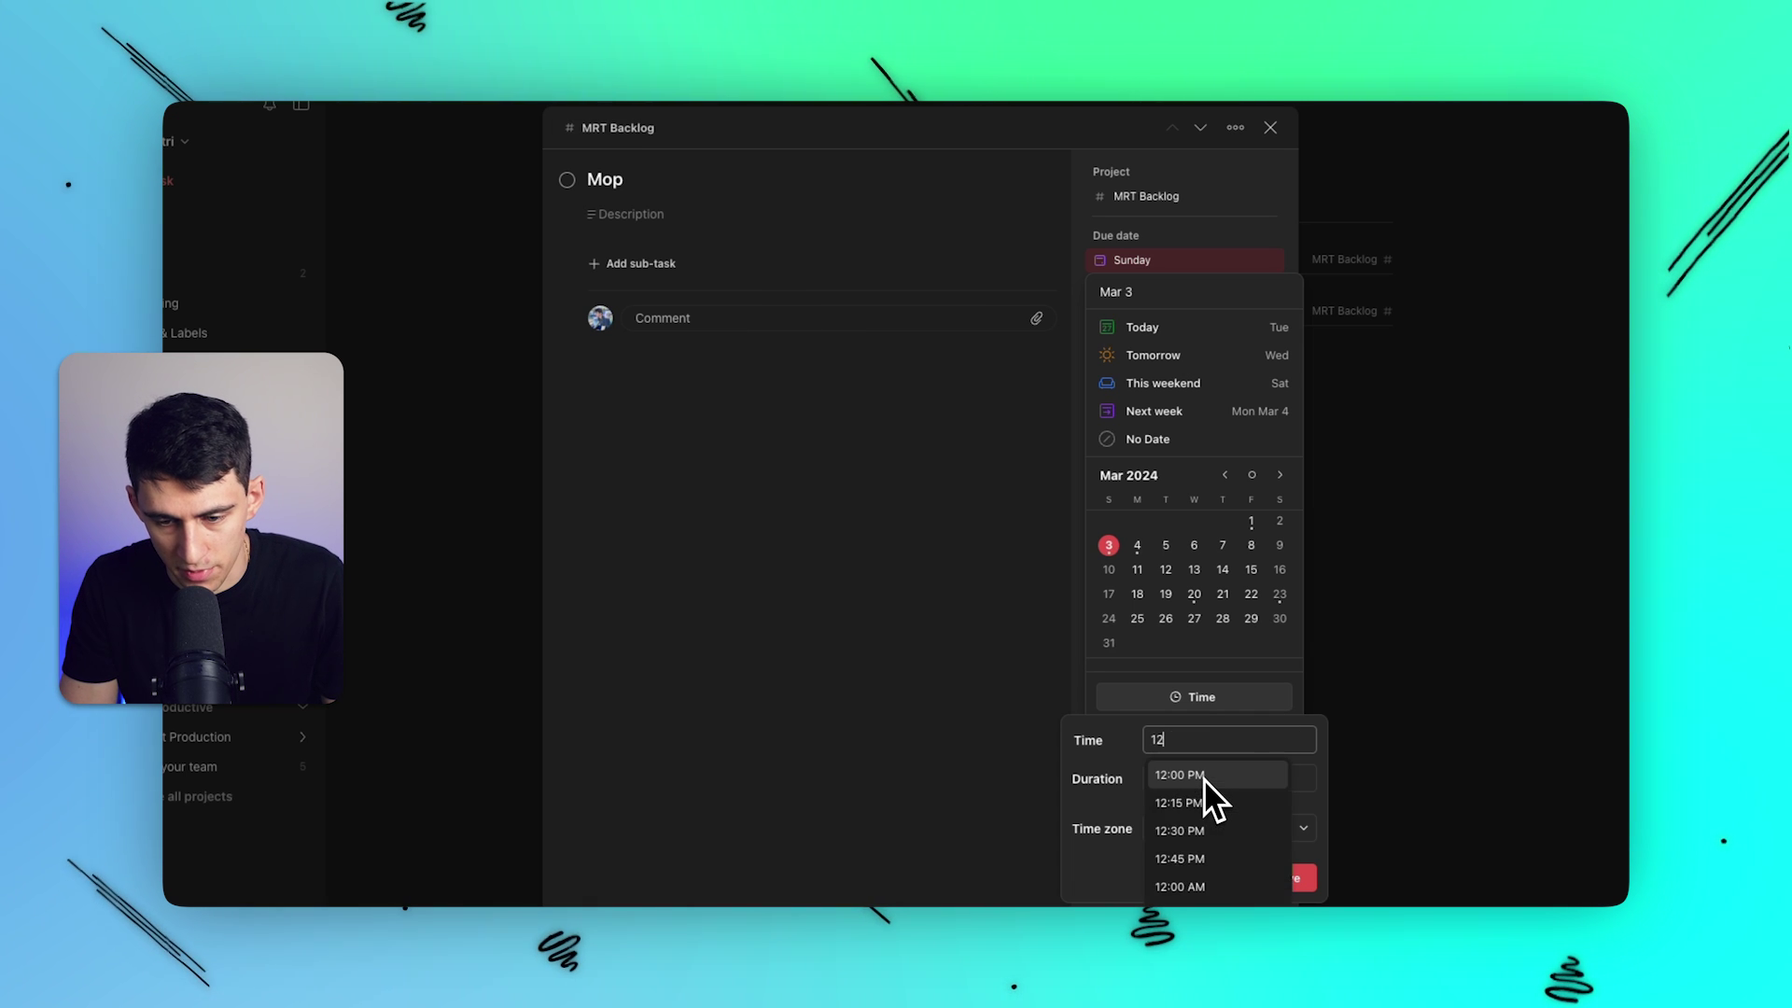
{"action": "left_click", "coordinate": [1201, 778]}
{"action": "key", "text": "Tab"}
{"action": "type", "text": "45"}
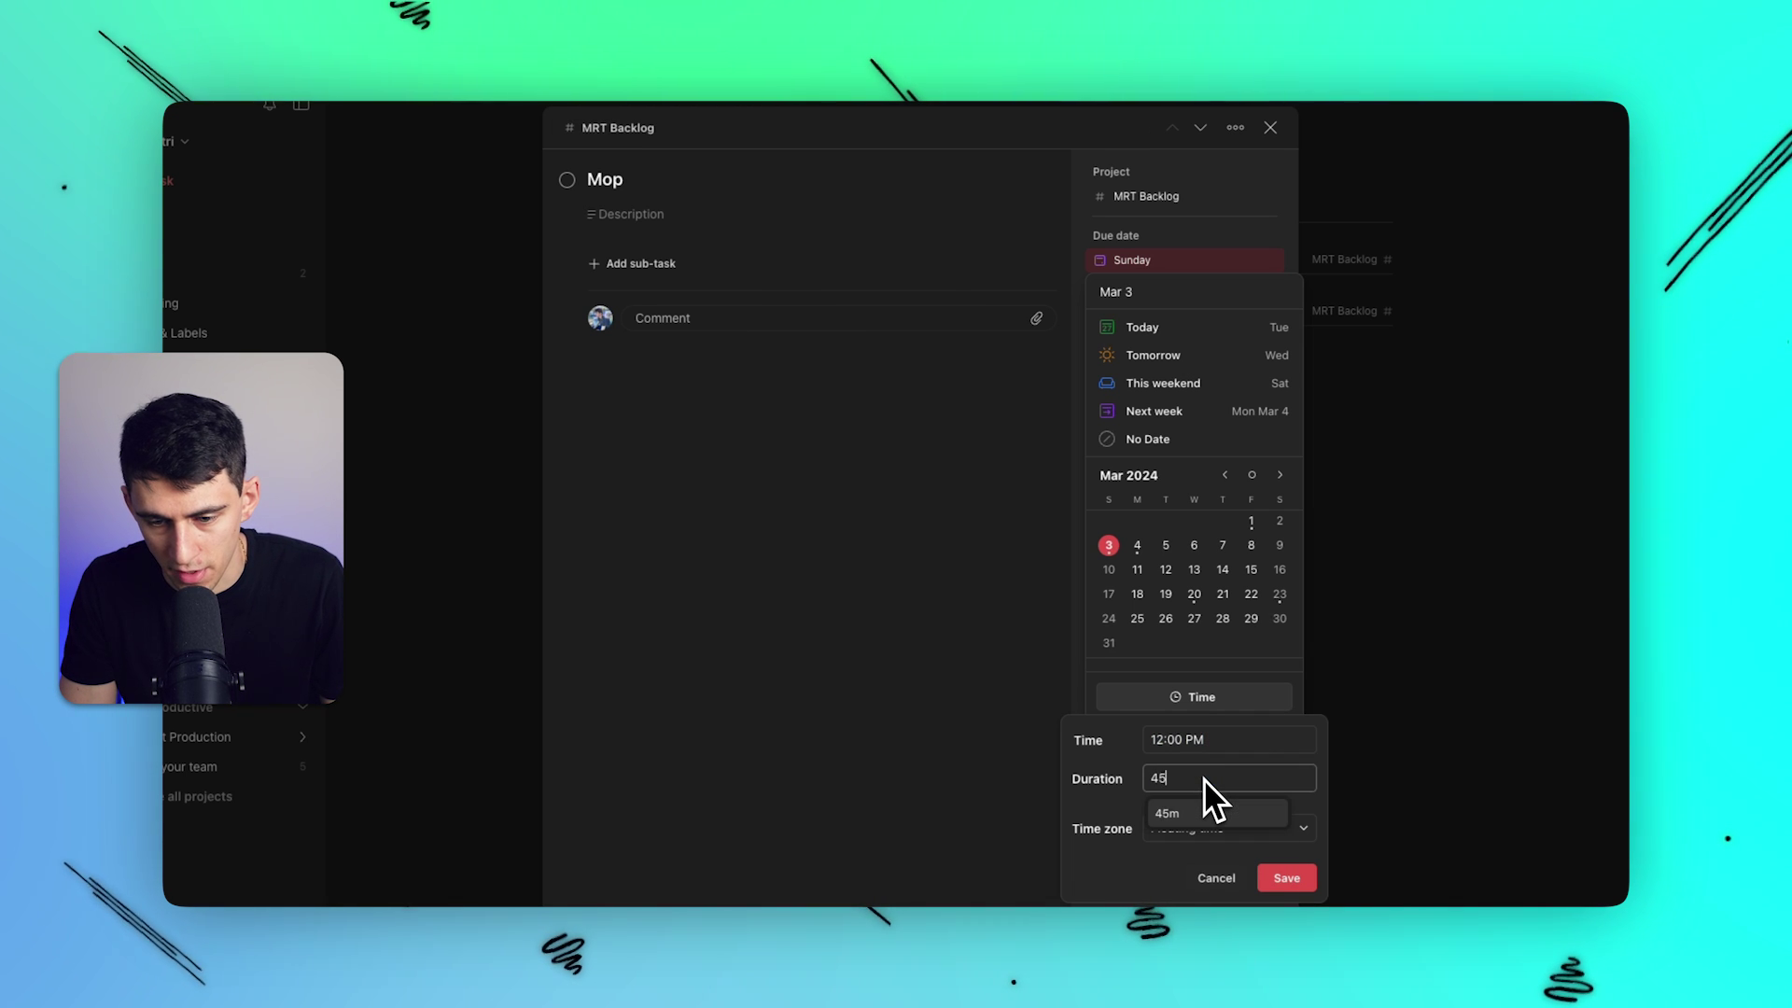
{"action": "key", "text": "Return"}
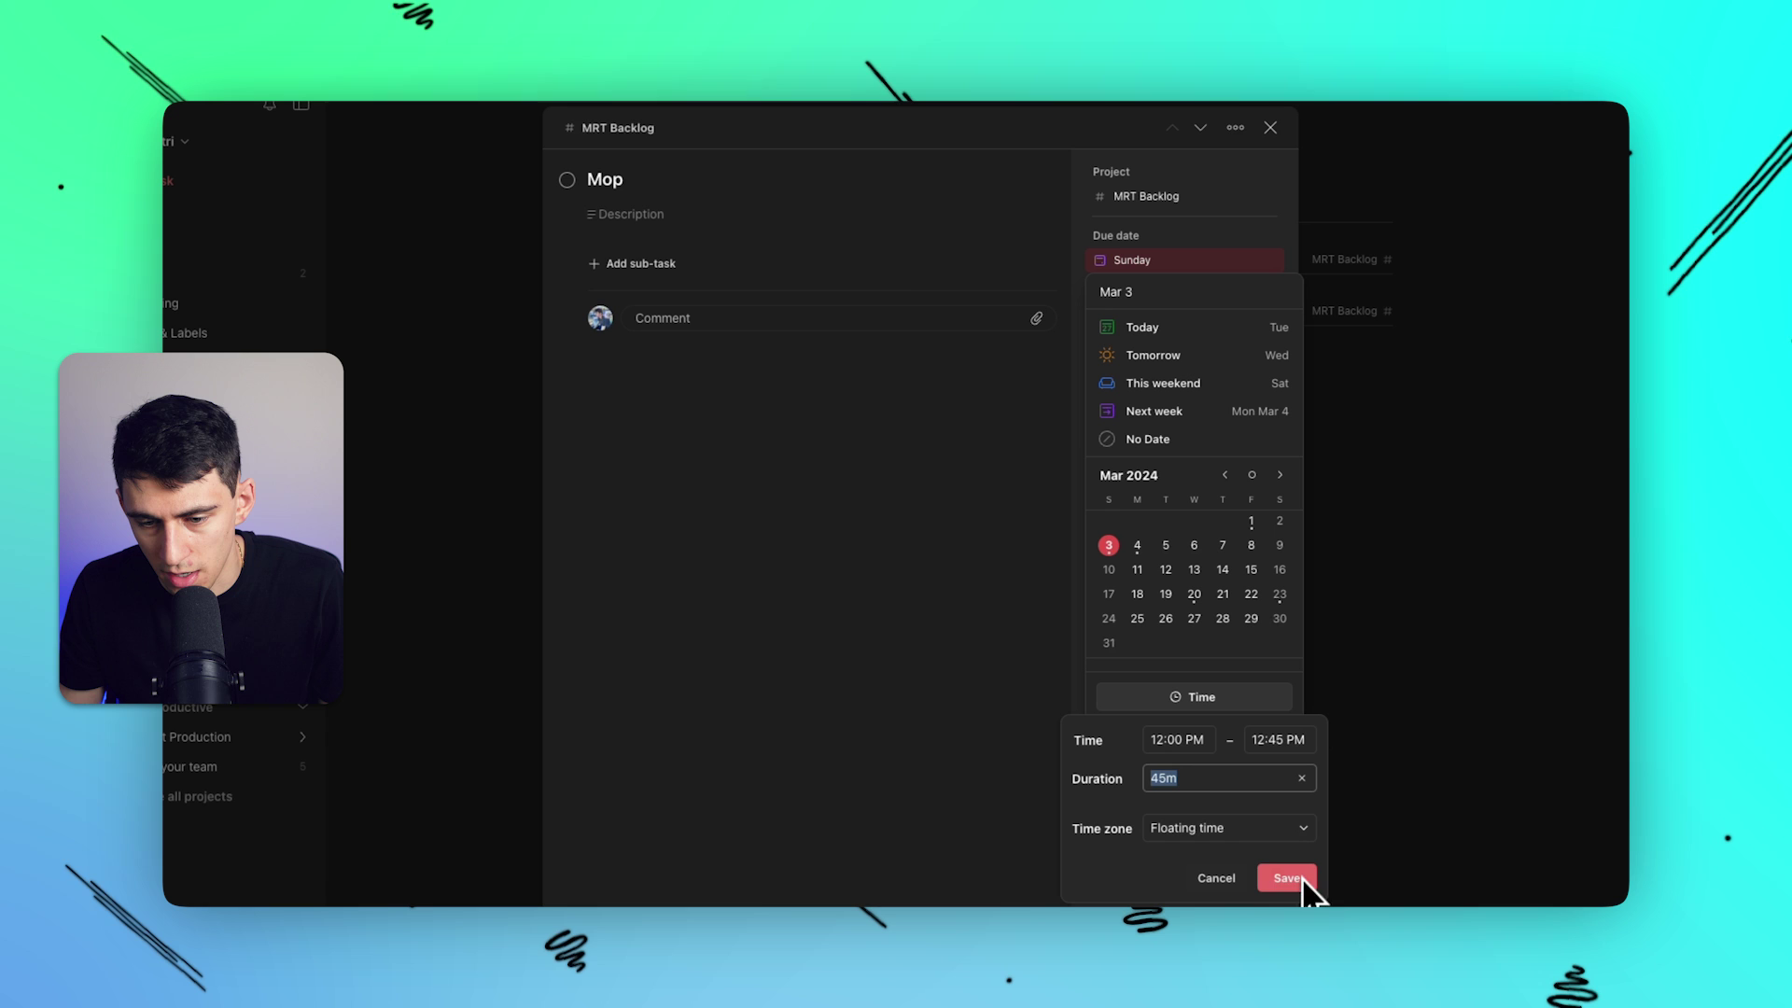
{"action": "left_click", "coordinate": [1274, 883]}
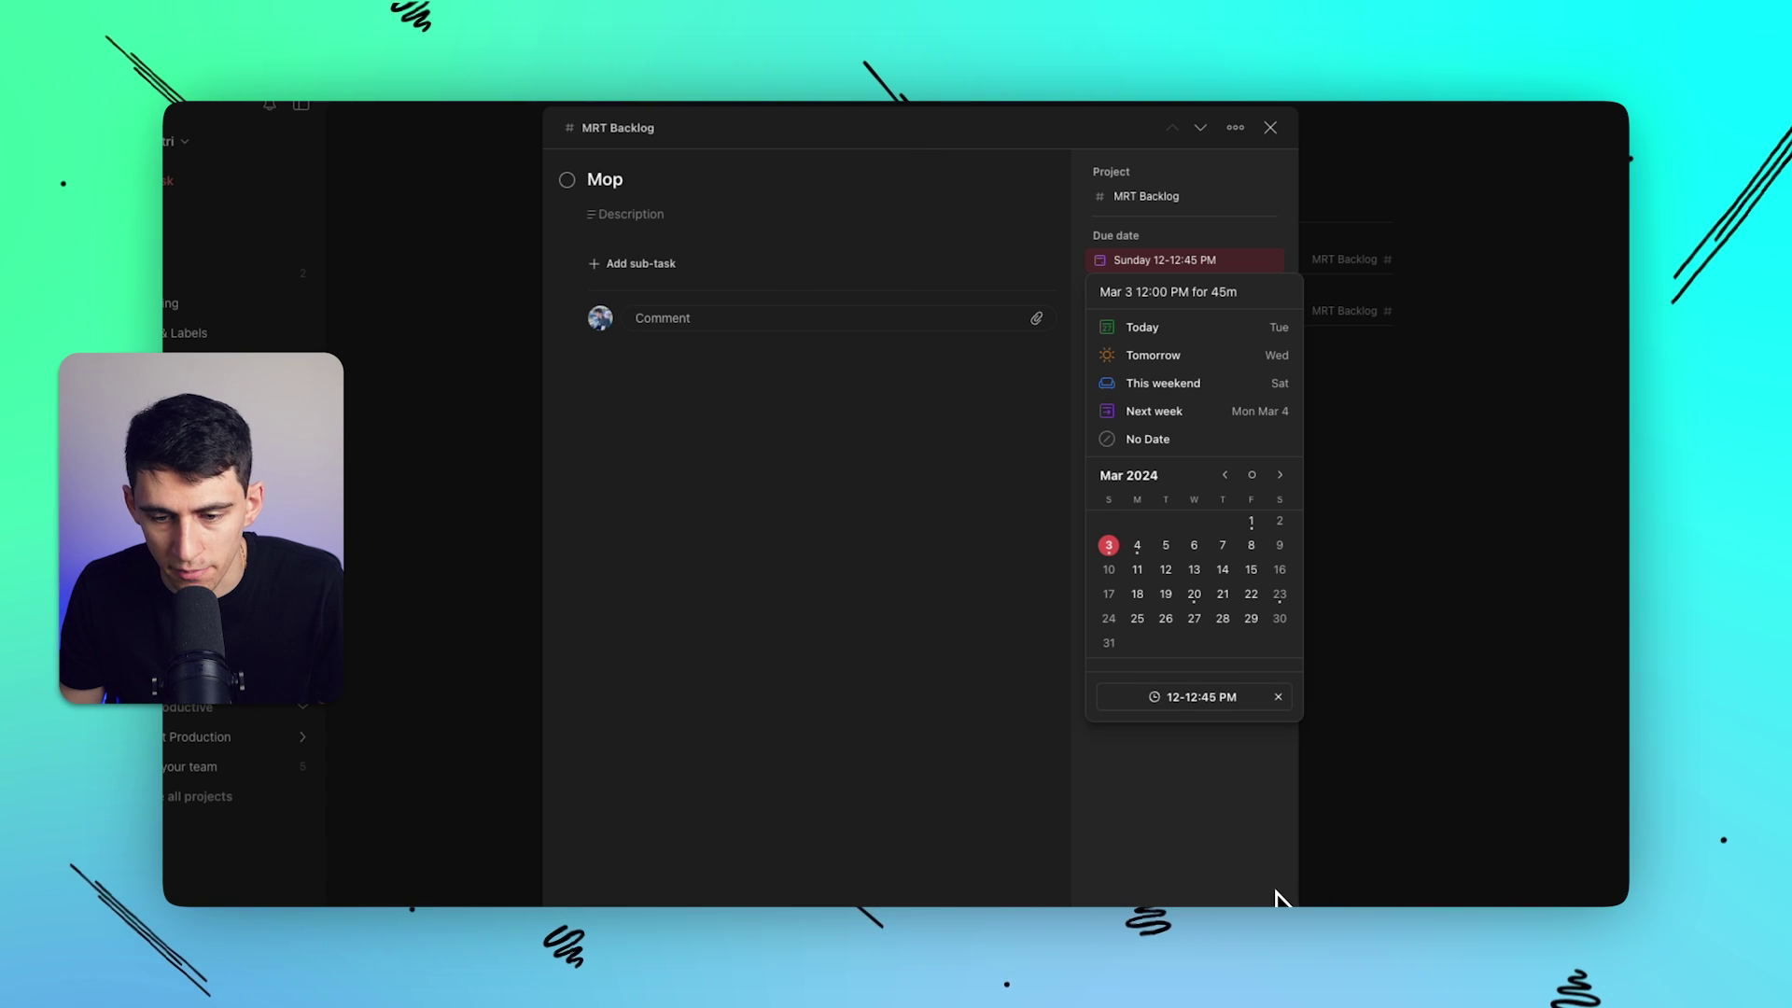
{"action": "left_click", "coordinate": [948, 488]}
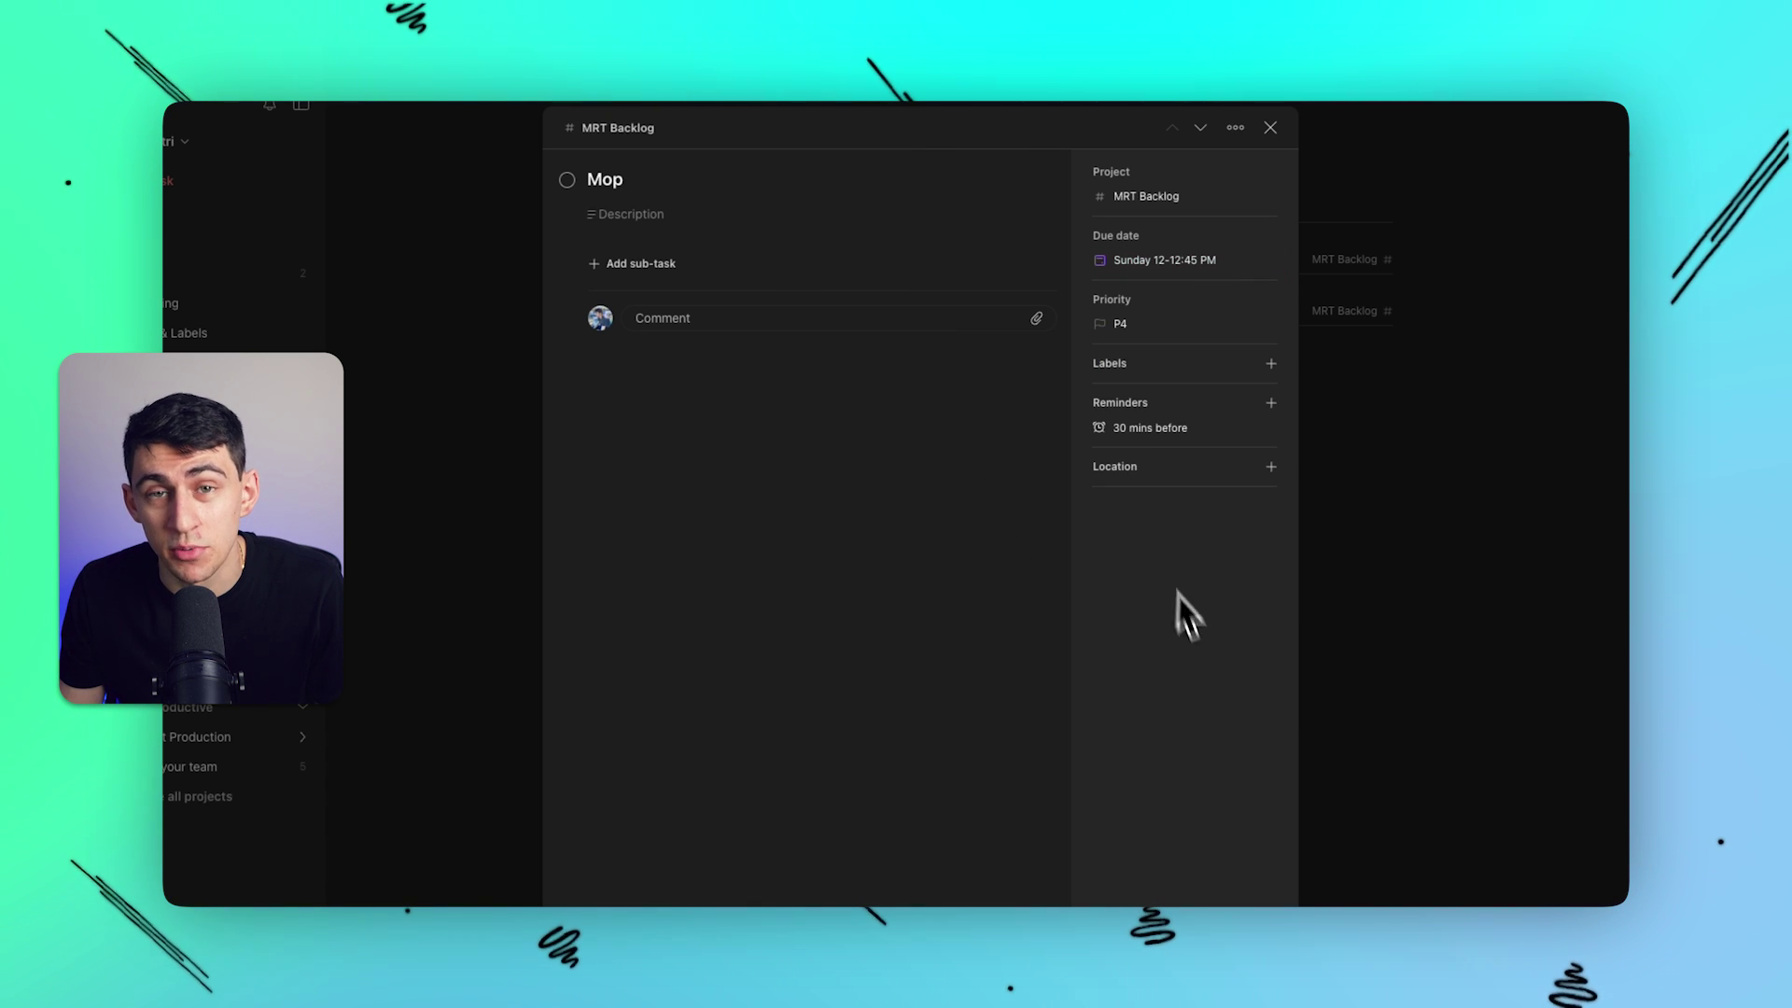
Close the Mop task and go to Settings > Integrations.
{"action": "left_click", "coordinate": [1248, 132]}
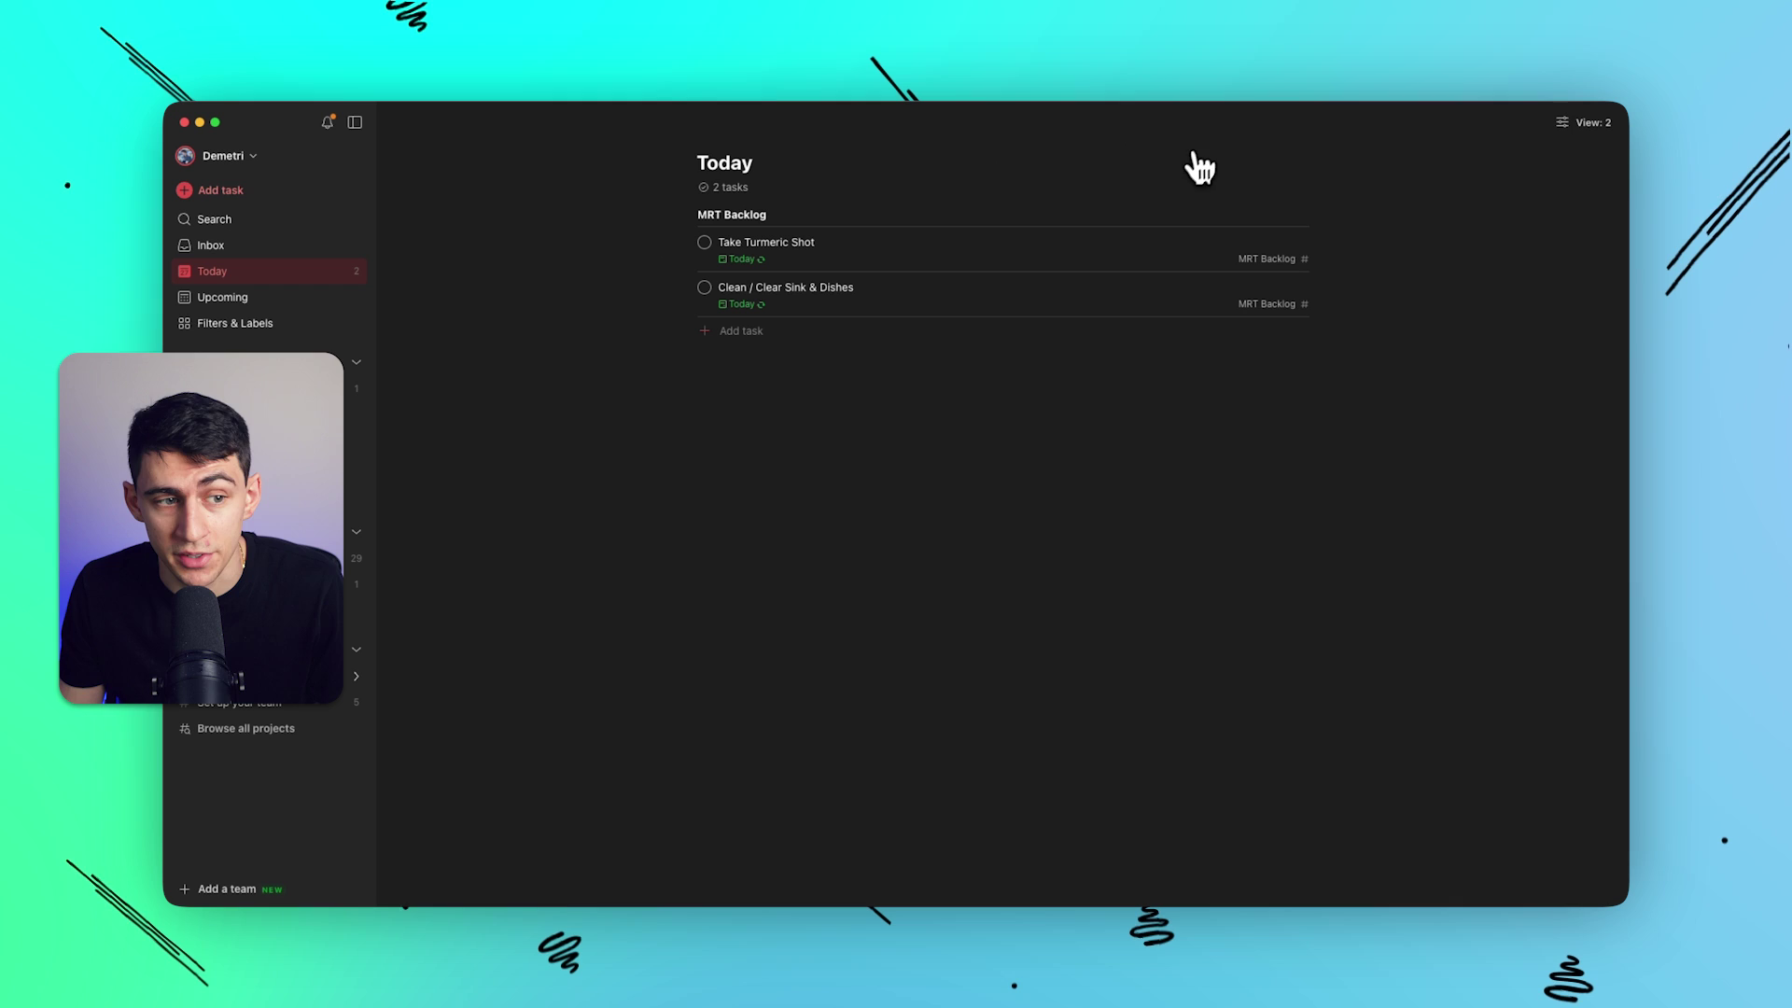
{"action": "left_click", "coordinate": [224, 157]}
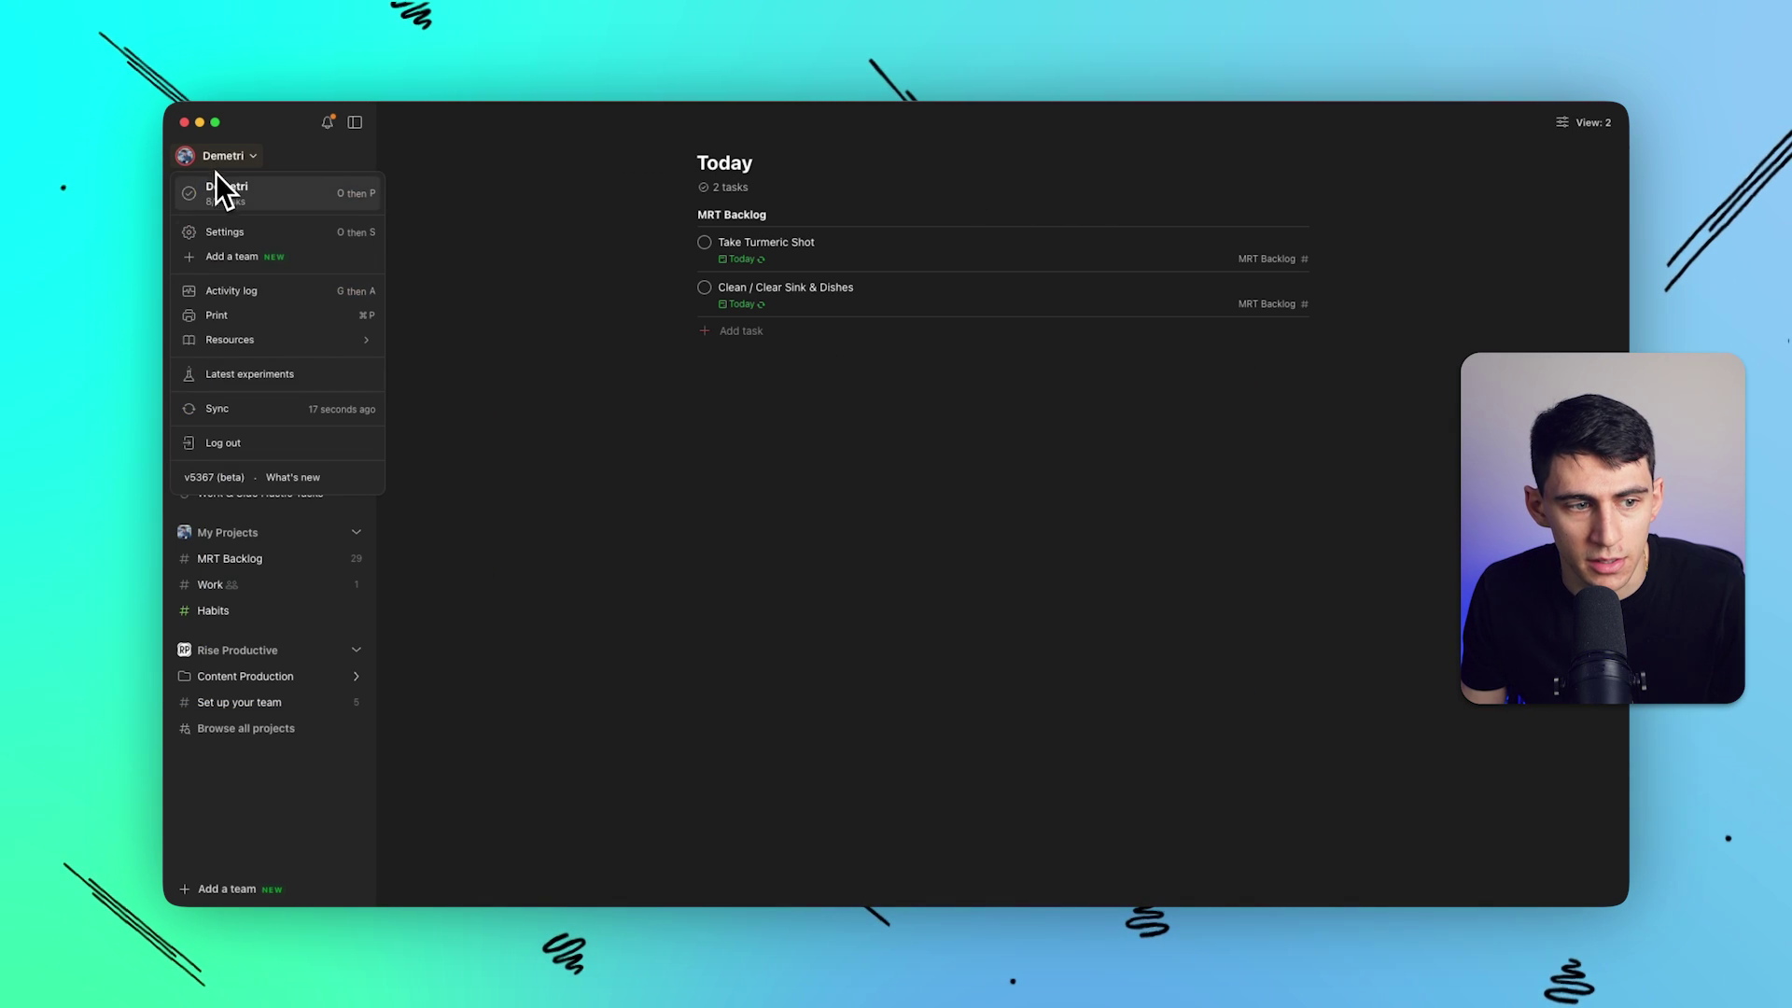
{"action": "mouse_move", "coordinate": [210, 338]}
{"action": "left_click", "coordinate": [220, 233]}
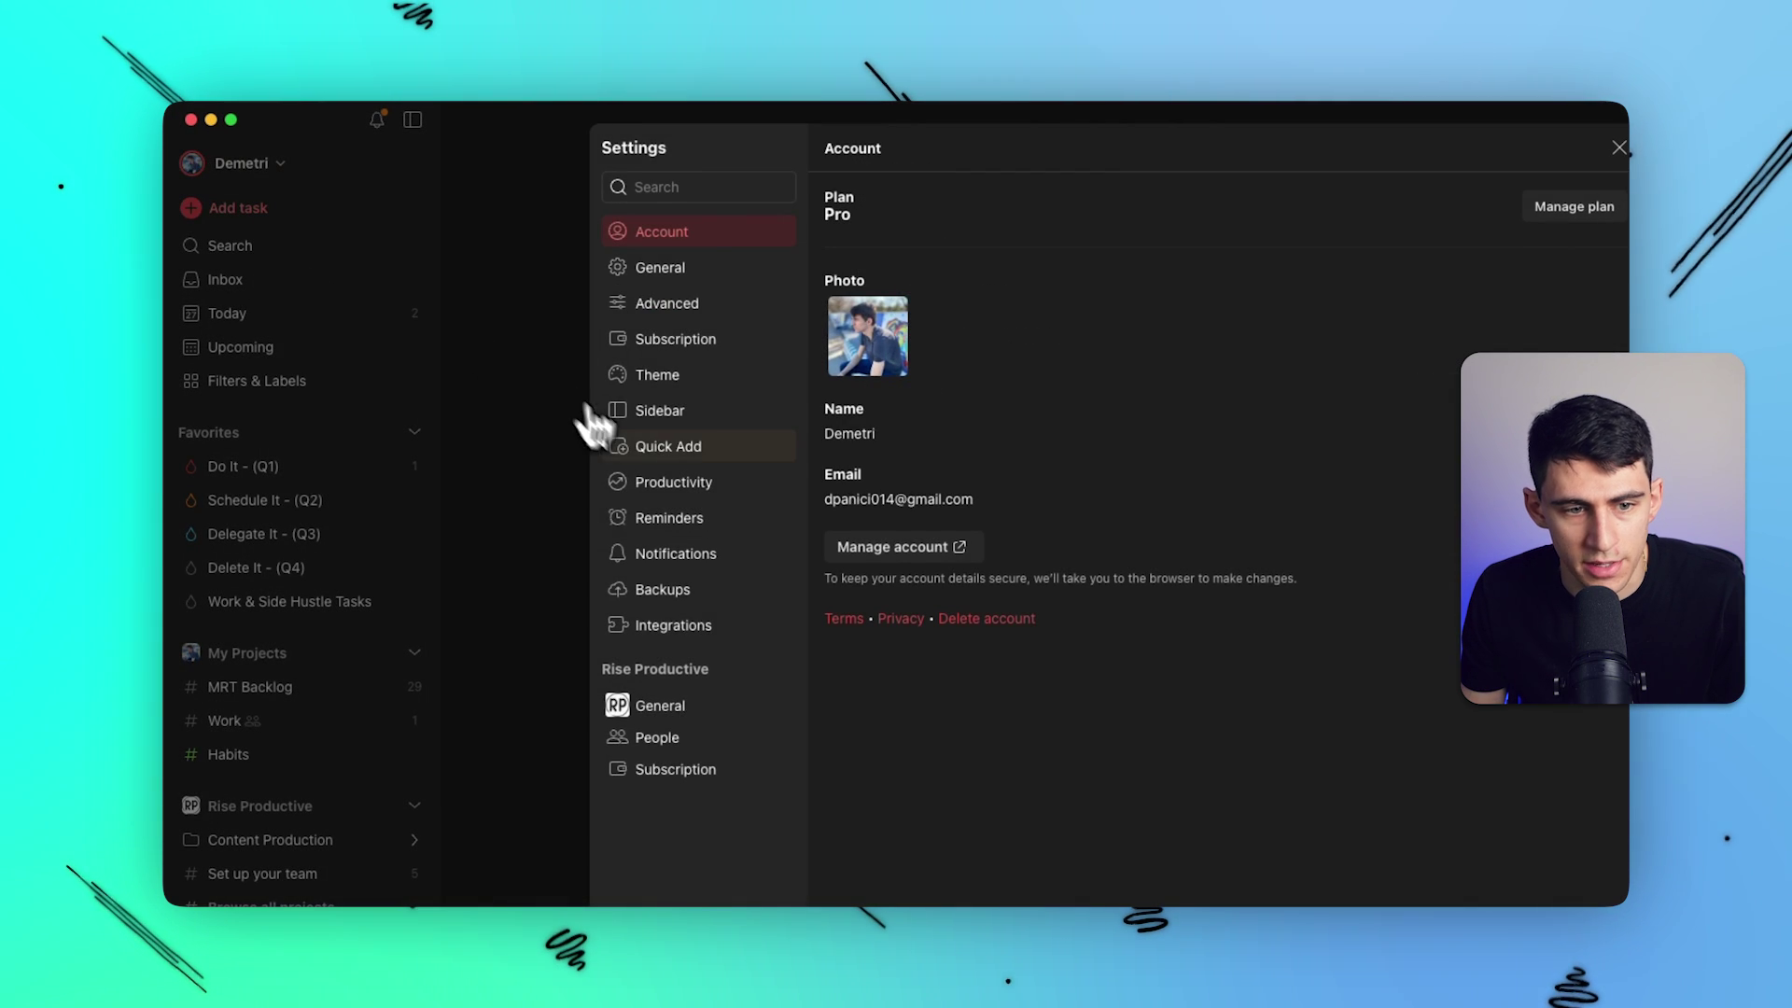
{"action": "left_click", "coordinate": [560, 516]}
{"action": "scroll", "coordinate": [896, 616], "scroll_direction": "down", "scroll_amount": 5}
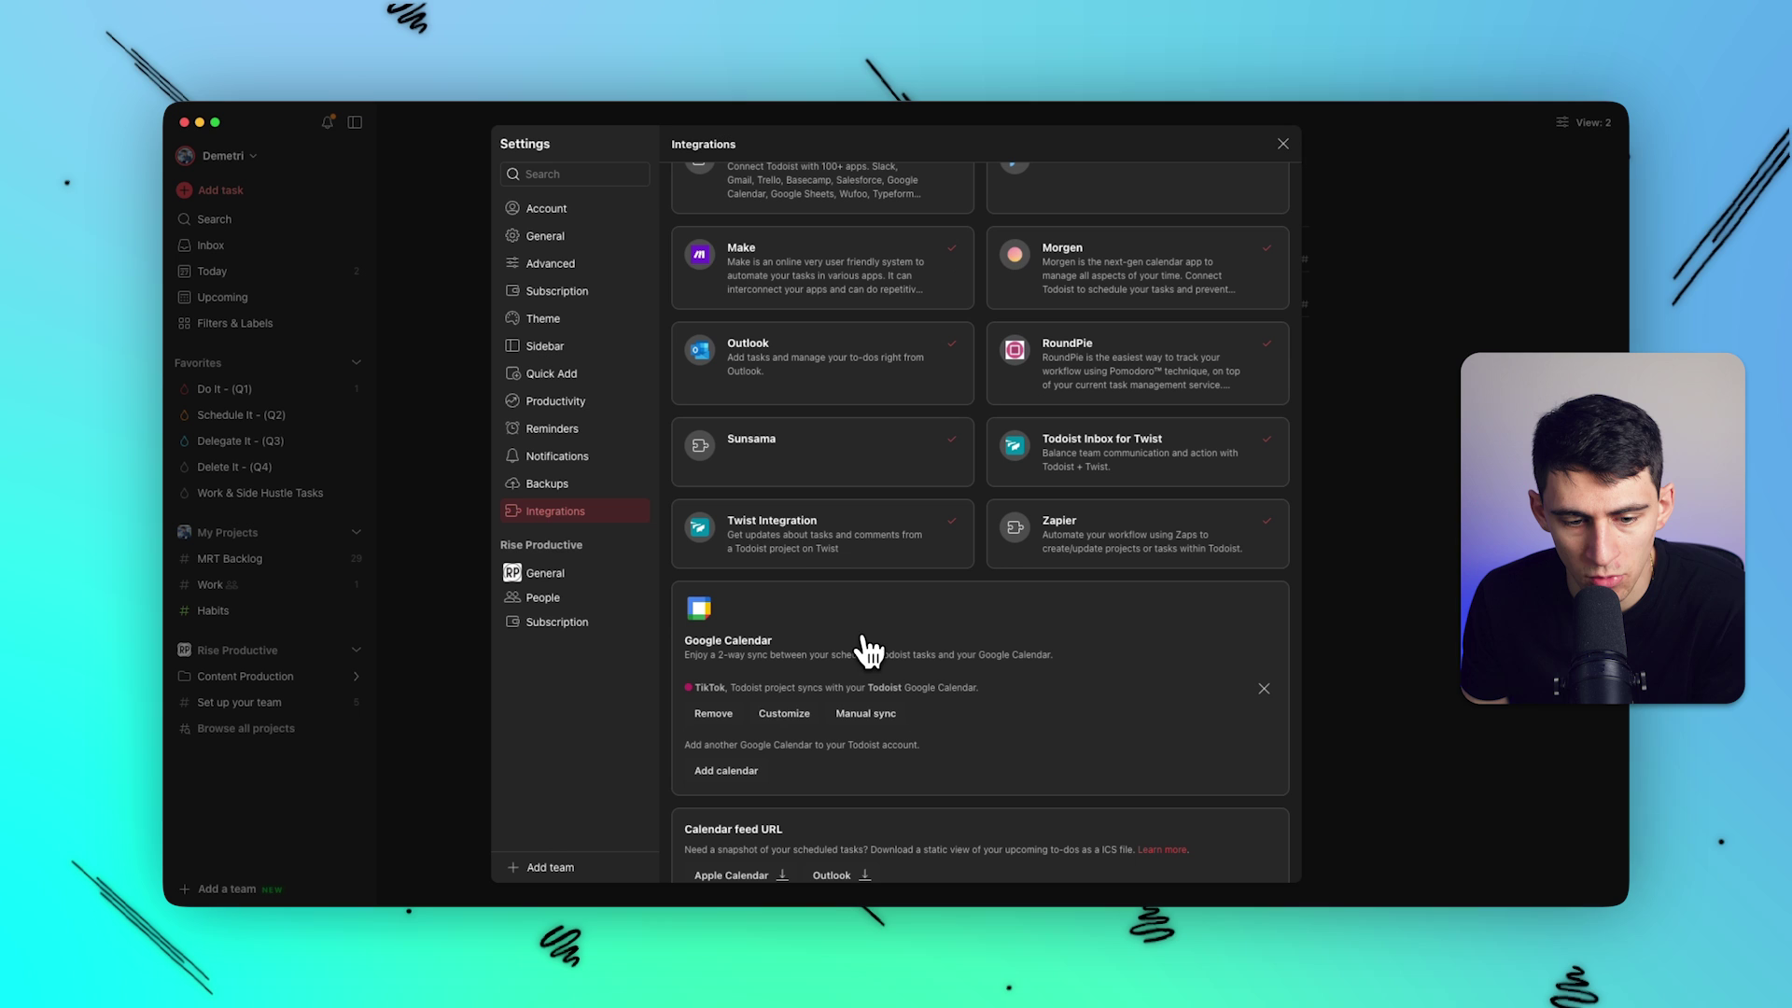
Run a manual Google Calendar sync.
{"action": "left_click", "coordinate": [853, 715]}
{"action": "left_click", "coordinate": [827, 448]}
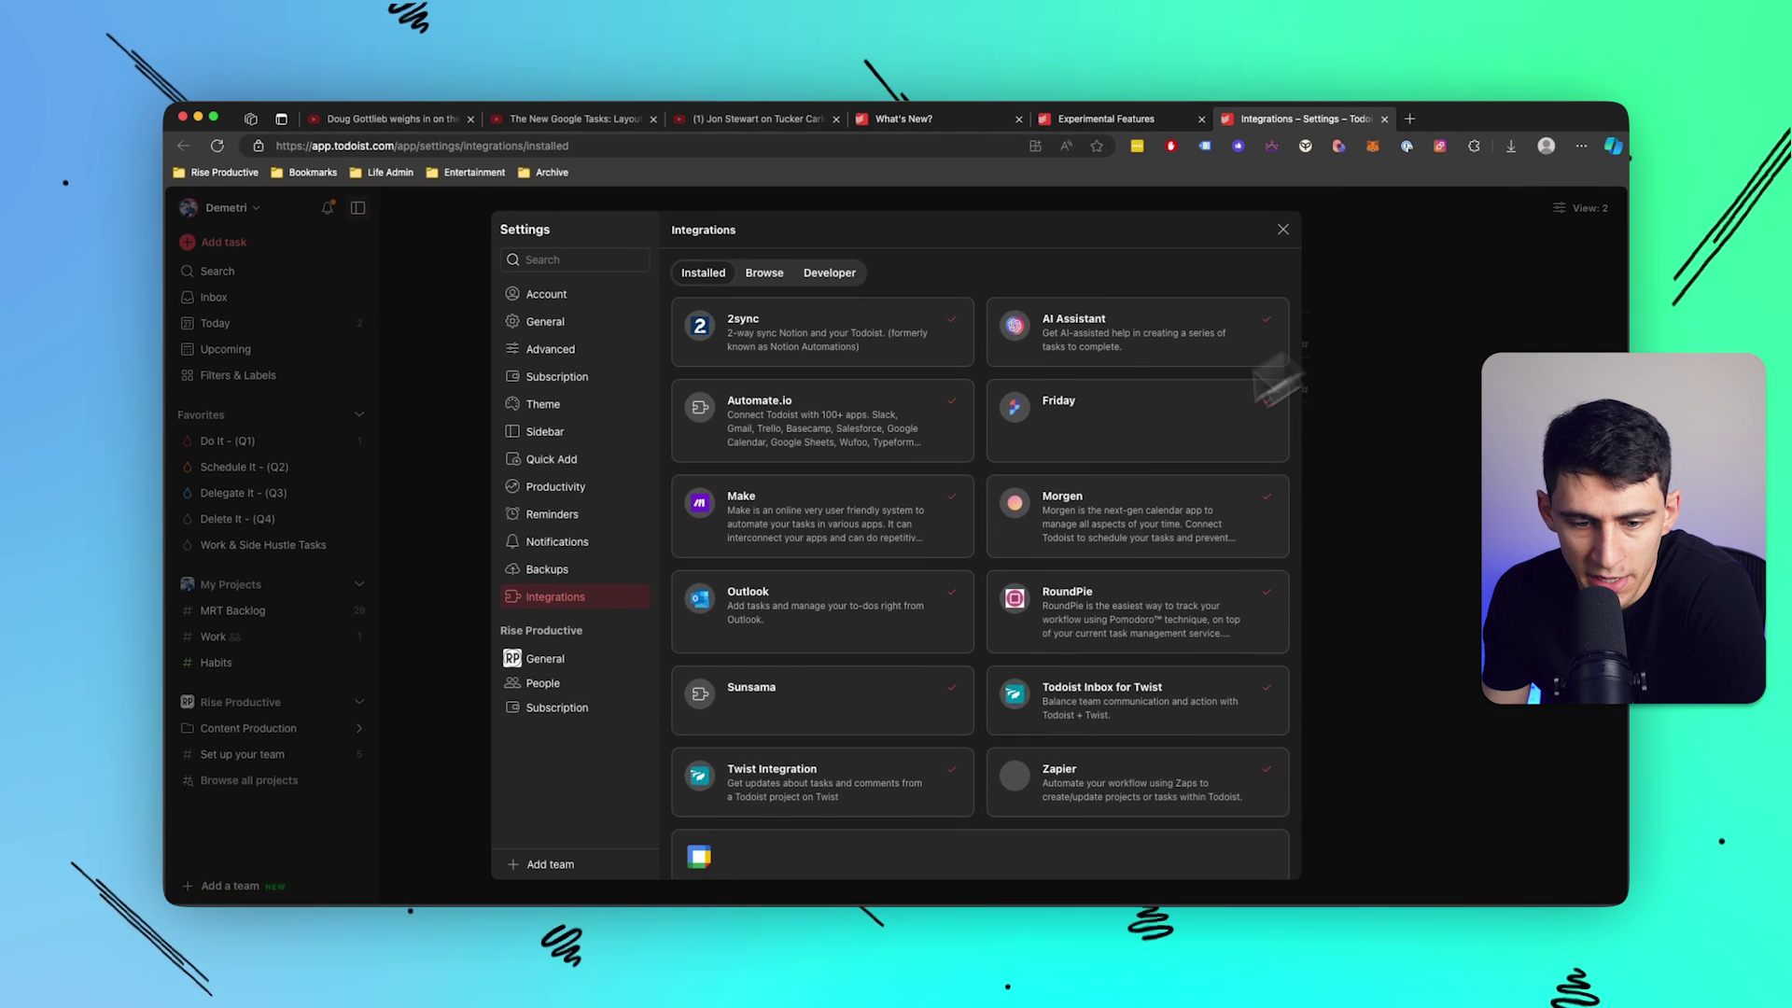
{"action": "scroll", "coordinate": [763, 709], "scroll_direction": "down", "scroll_amount": 5}
Connect Google Calendar, choosing the Google account and allowing Todoist calendar access.
{"action": "left_click", "coordinate": [750, 647]}
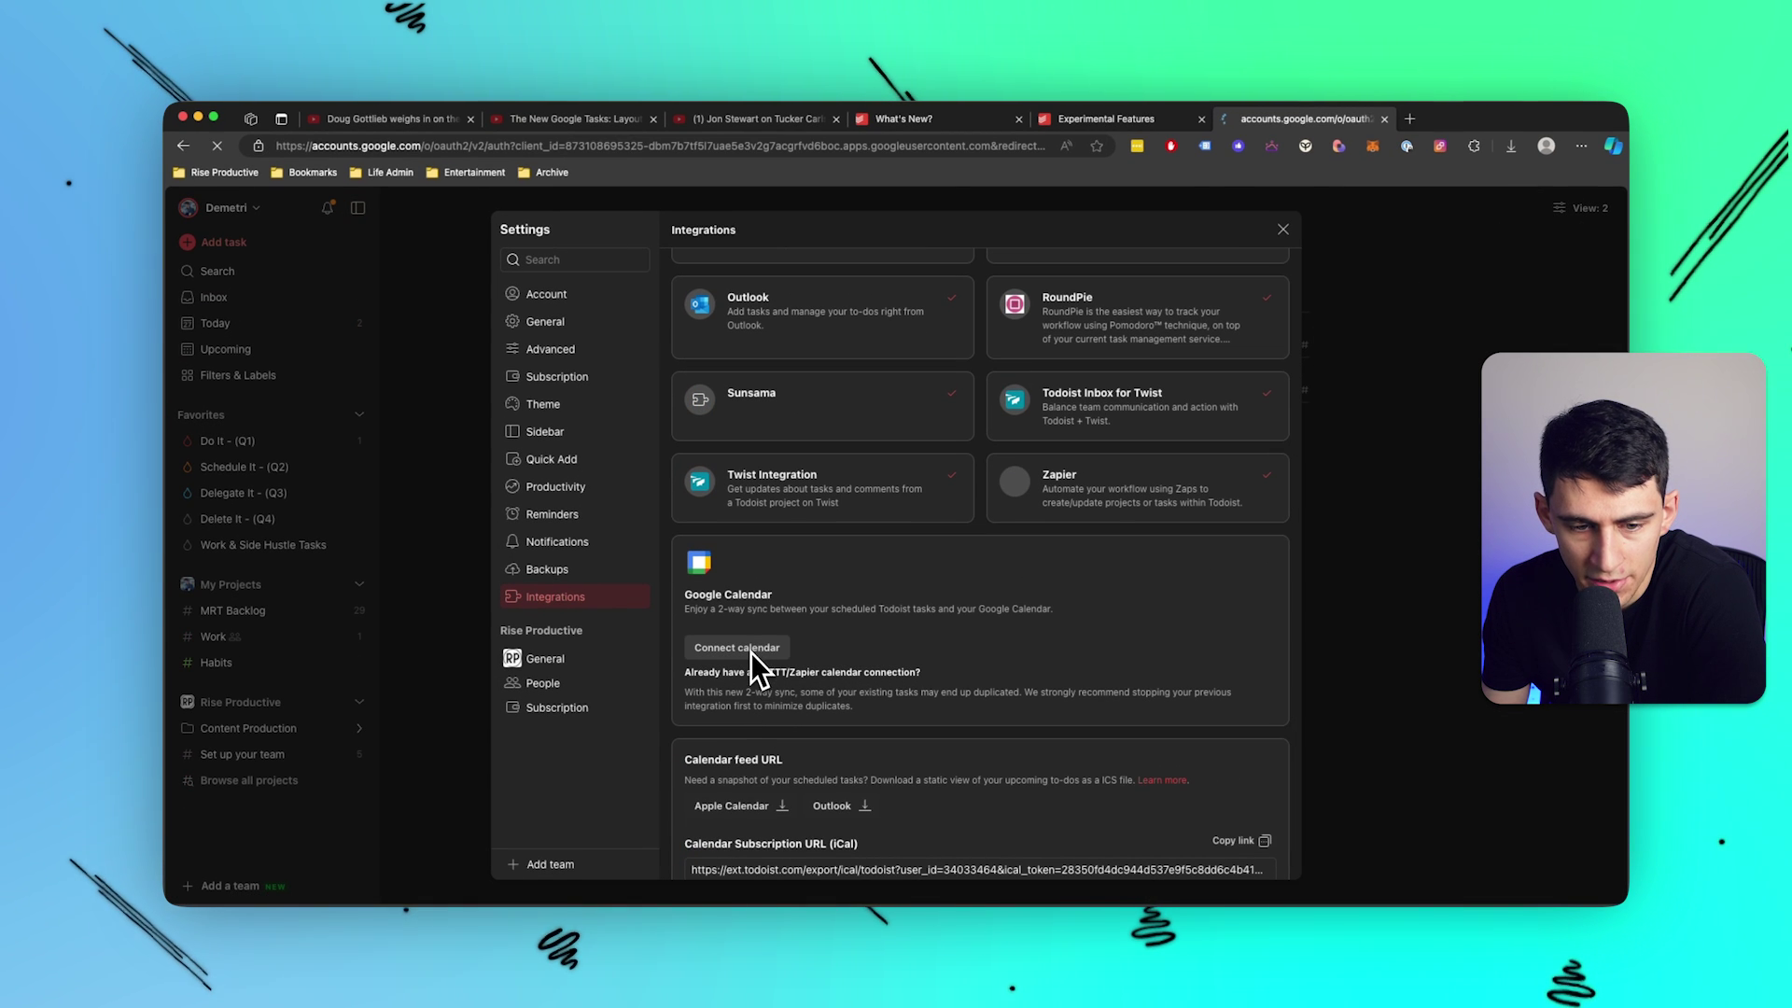
{"action": "left_click", "coordinate": [883, 407]}
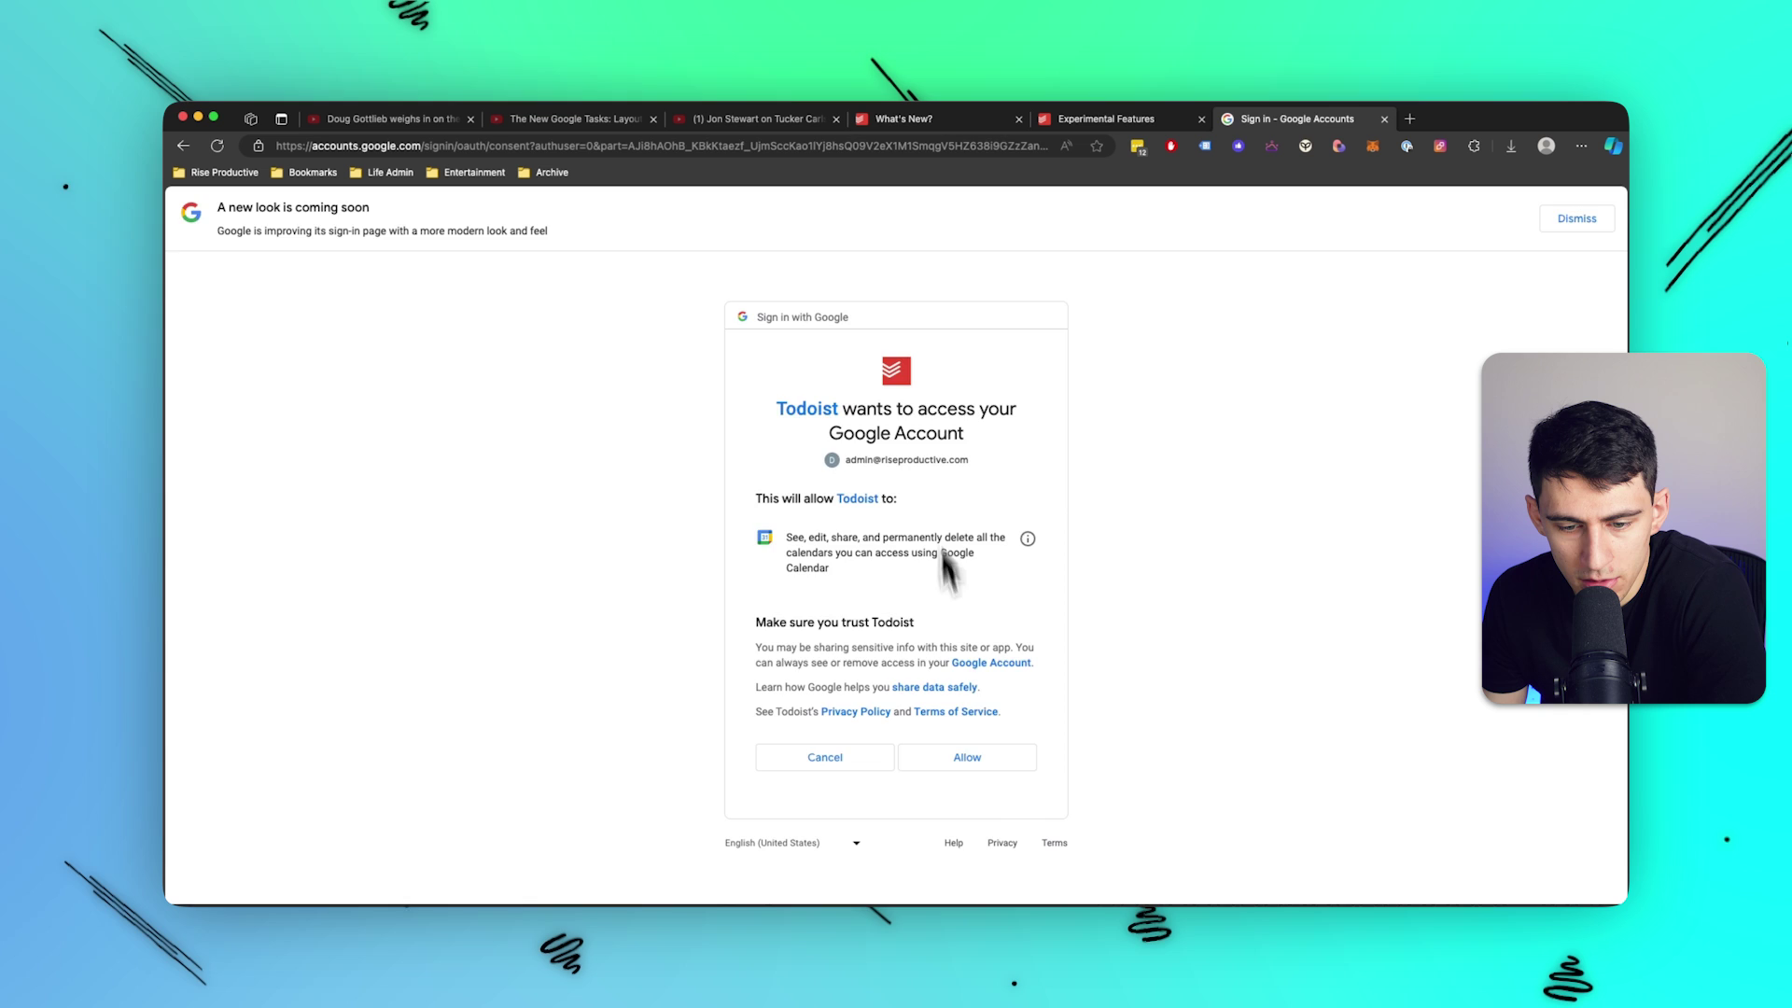
{"action": "left_click", "coordinate": [967, 757]}
{"action": "left_click", "coordinate": [974, 476]}
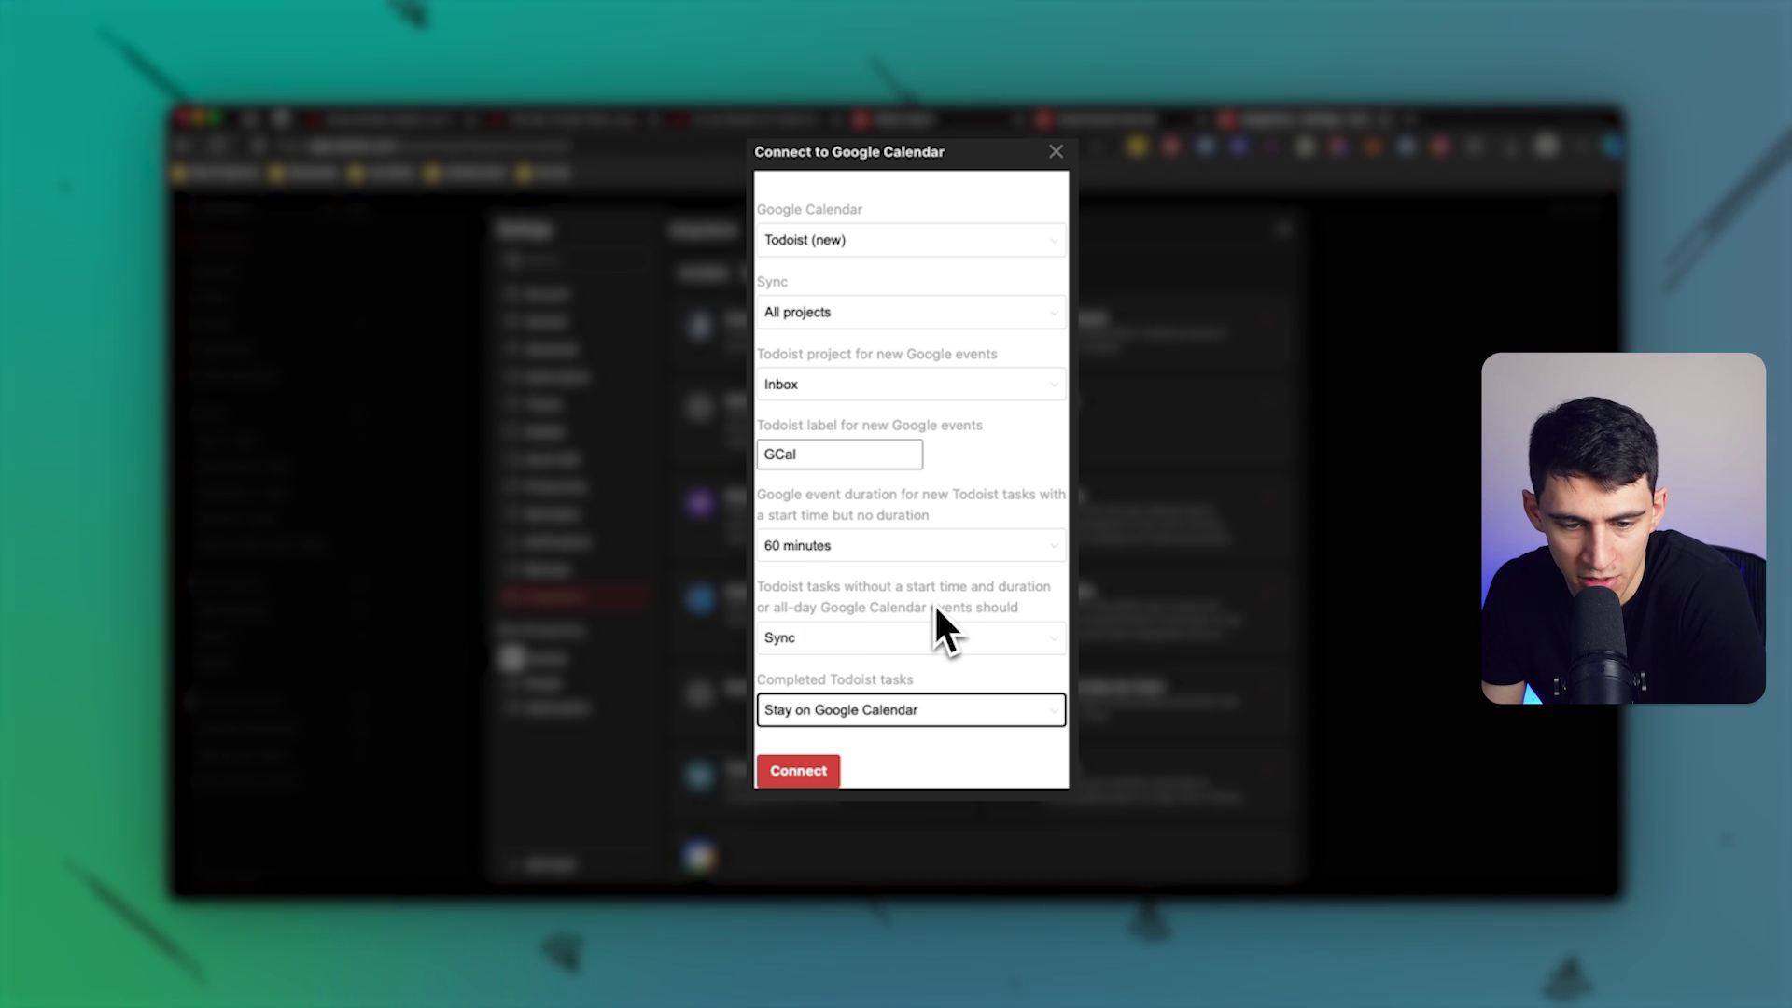
Set tasks without start times to Not sync, new events to MRT Backlog, and connect.
{"action": "left_click", "coordinate": [845, 634]}
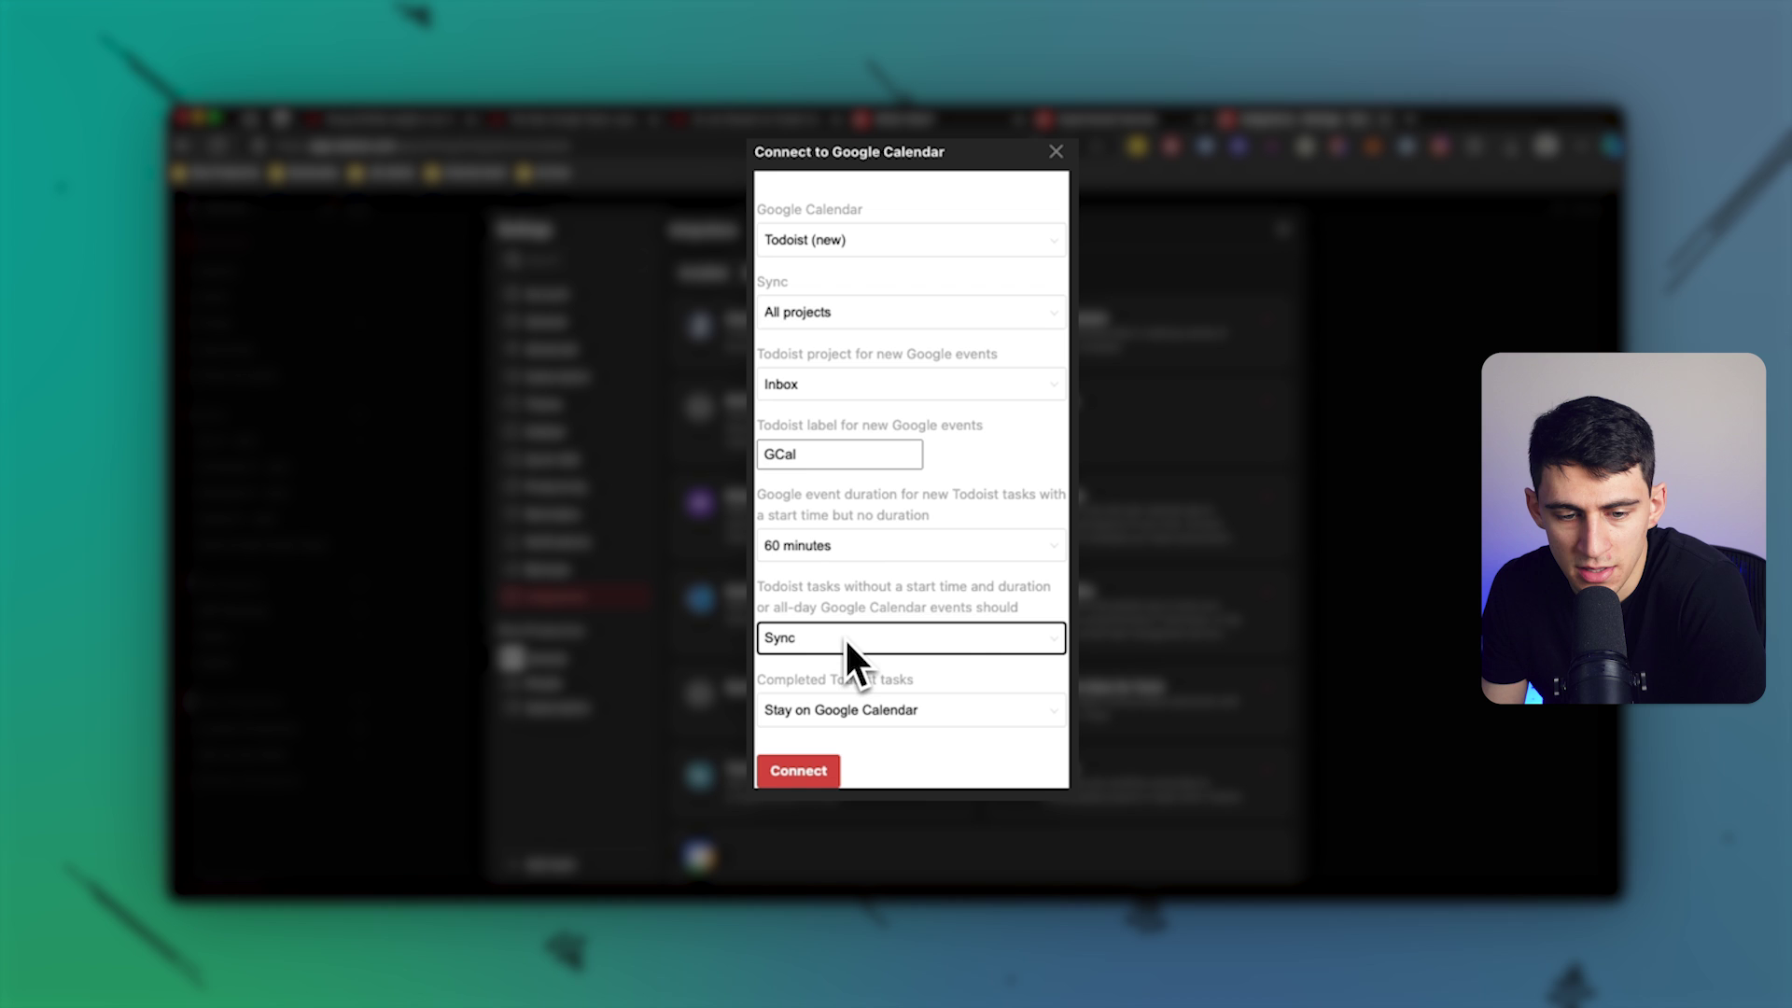
{"action": "left_click", "coordinate": [843, 636]}
{"action": "left_click", "coordinate": [847, 658]}
{"action": "left_click", "coordinate": [901, 382]}
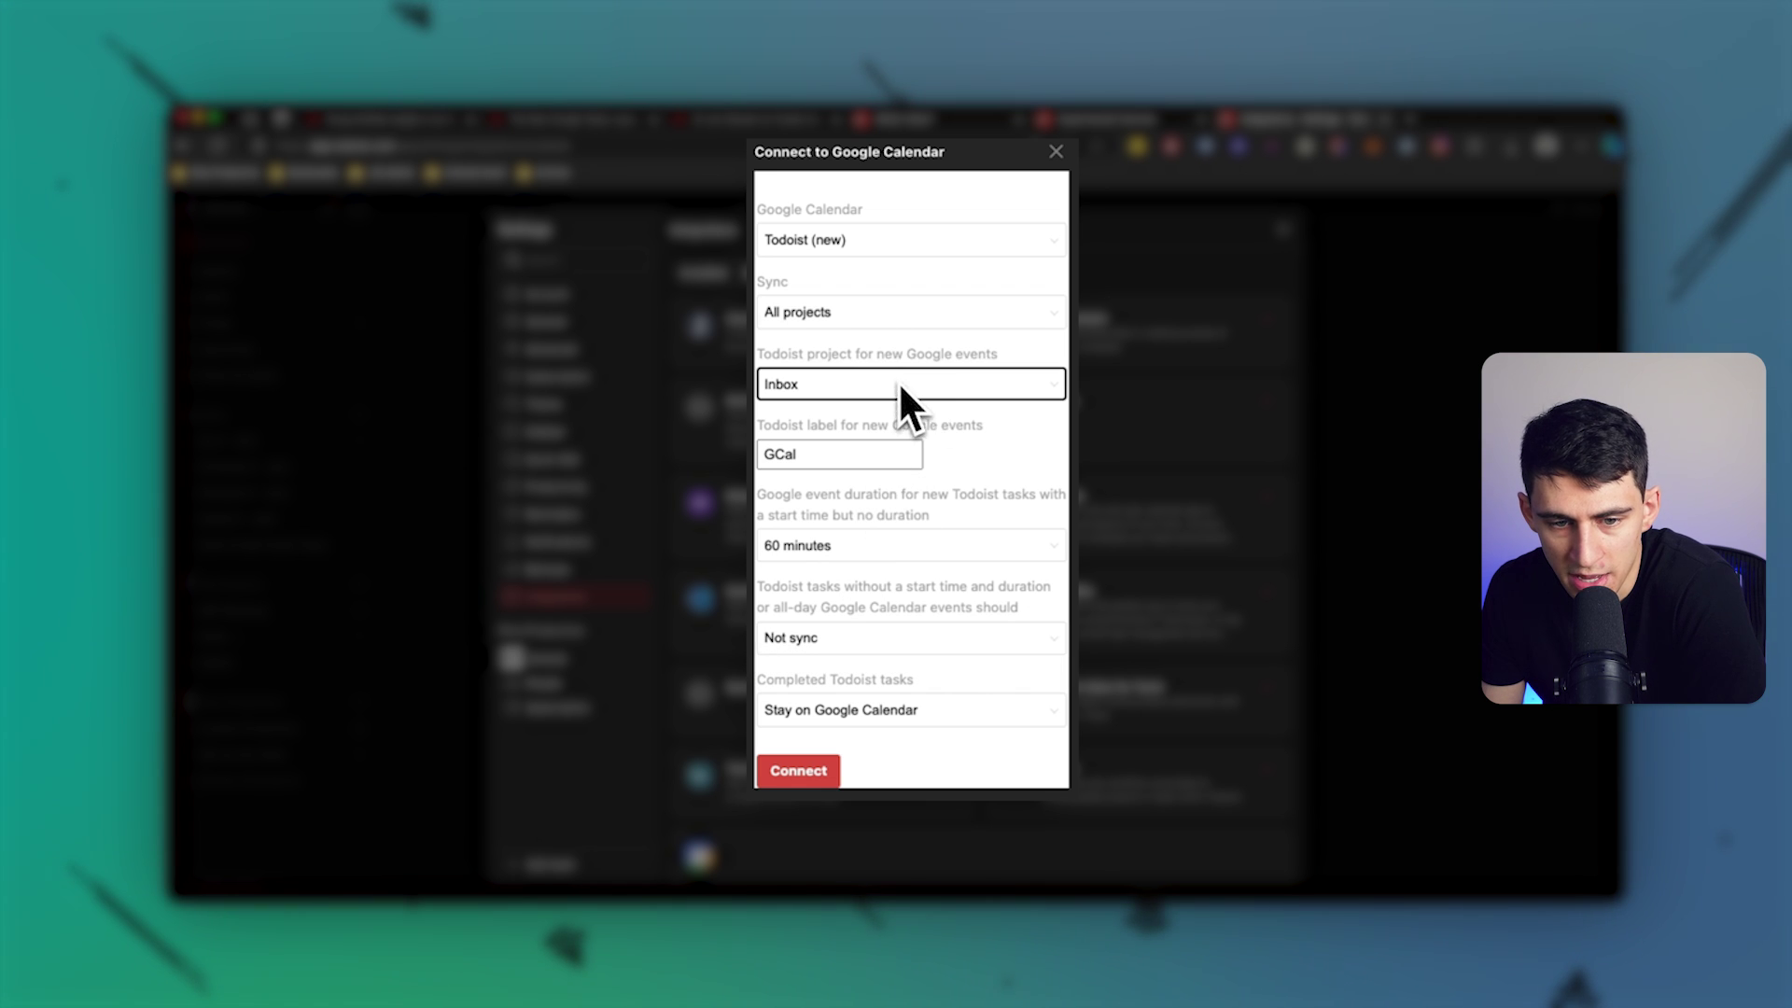
{"action": "left_click", "coordinate": [990, 385]}
{"action": "left_click", "coordinate": [853, 418]}
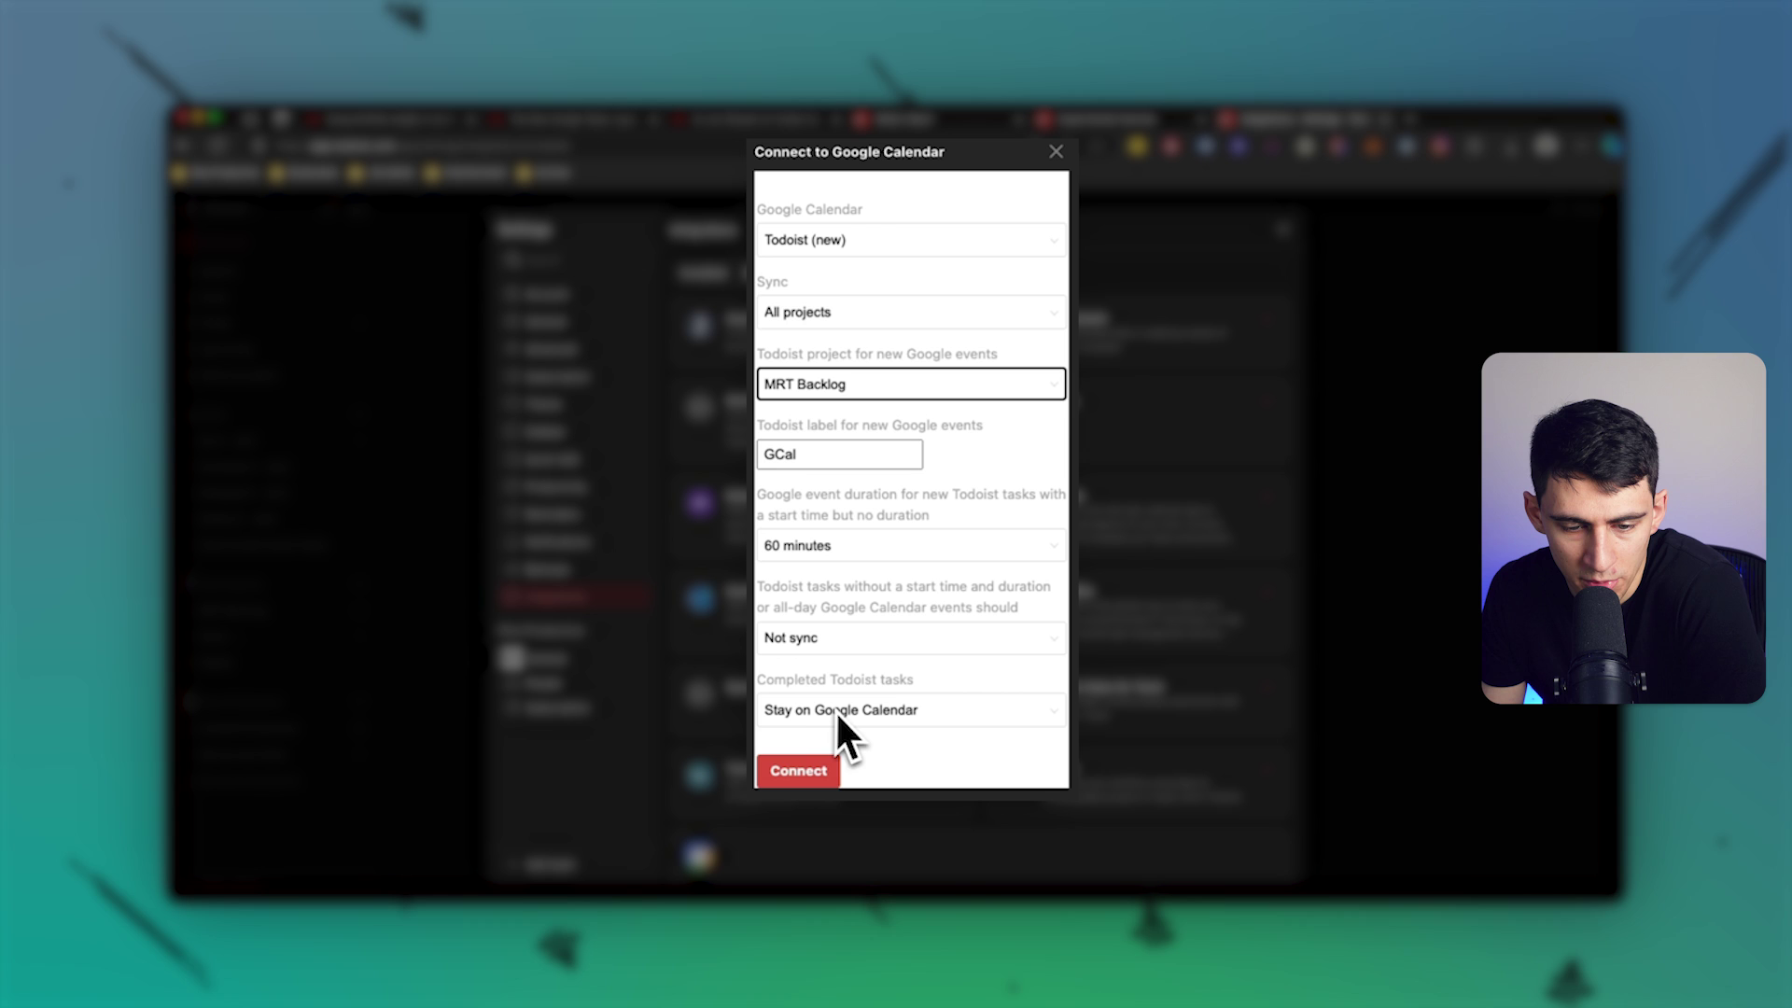
{"action": "left_click", "coordinate": [817, 770]}
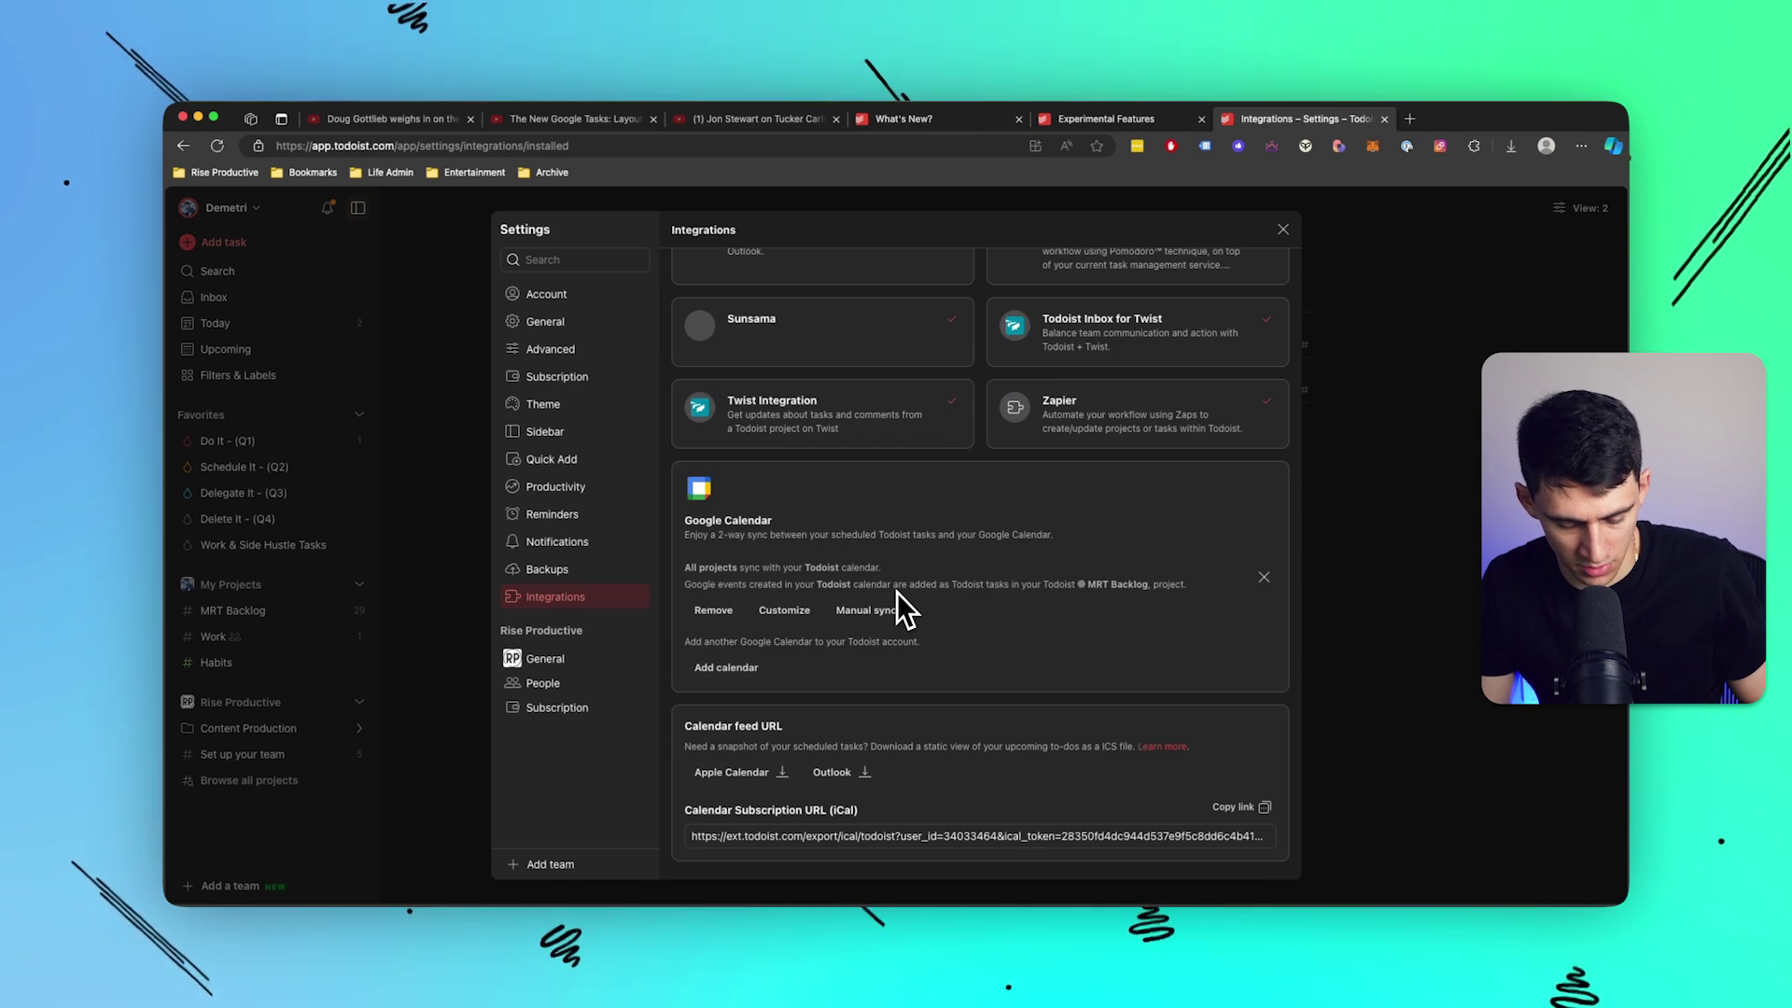
In Calendar, hide Calendar Framework and open the Mop event's Todoist source task.
{"action": "key", "text": "alt+space"}
{"action": "type", "text": "cal"}
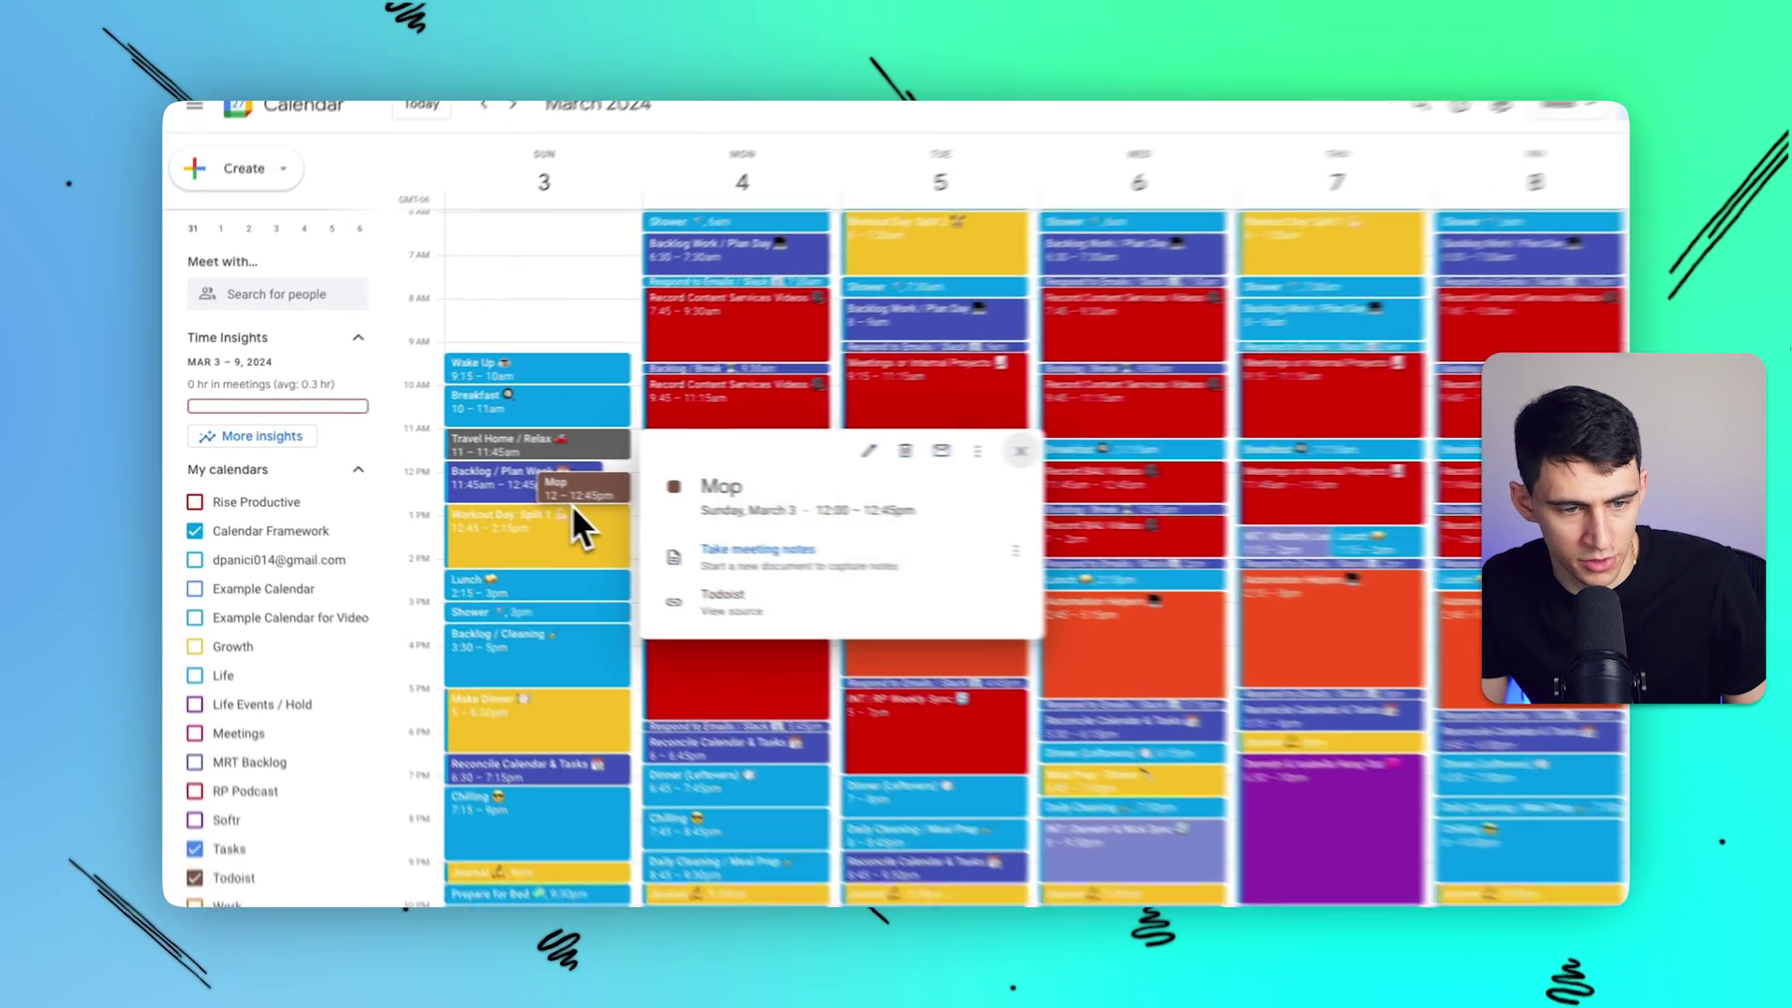
{"action": "left_click", "coordinate": [280, 530]}
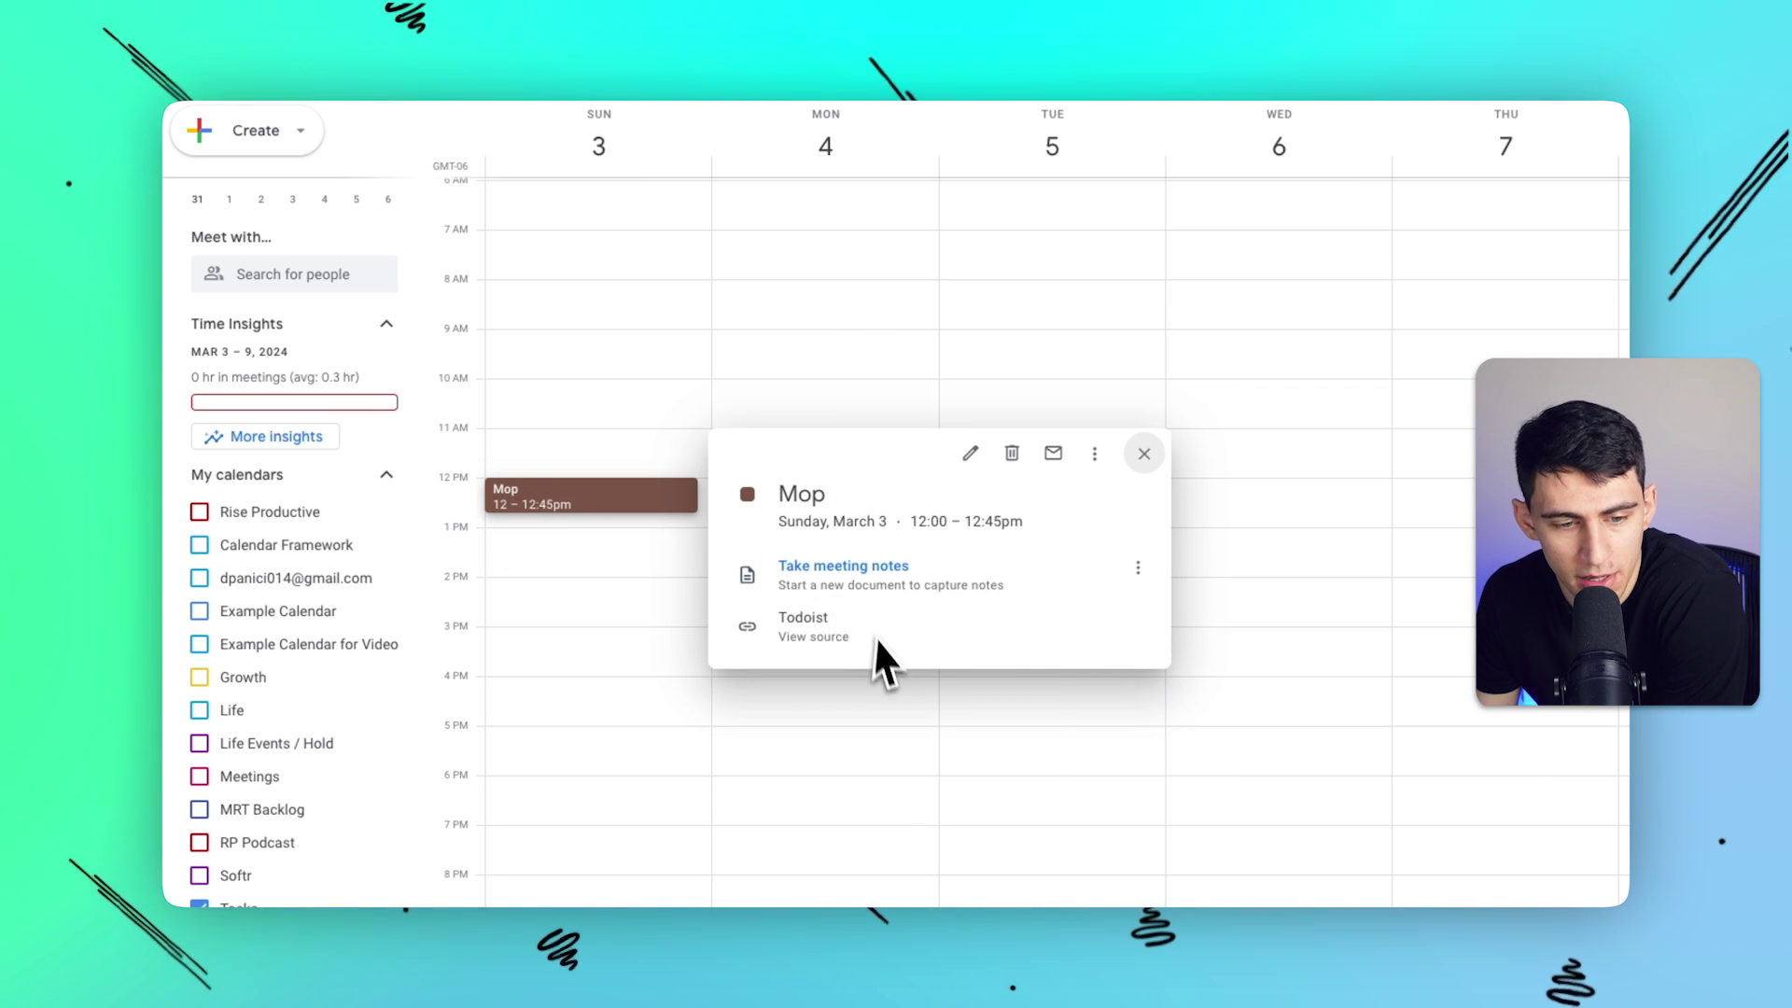
{"action": "left_click", "coordinate": [814, 634]}
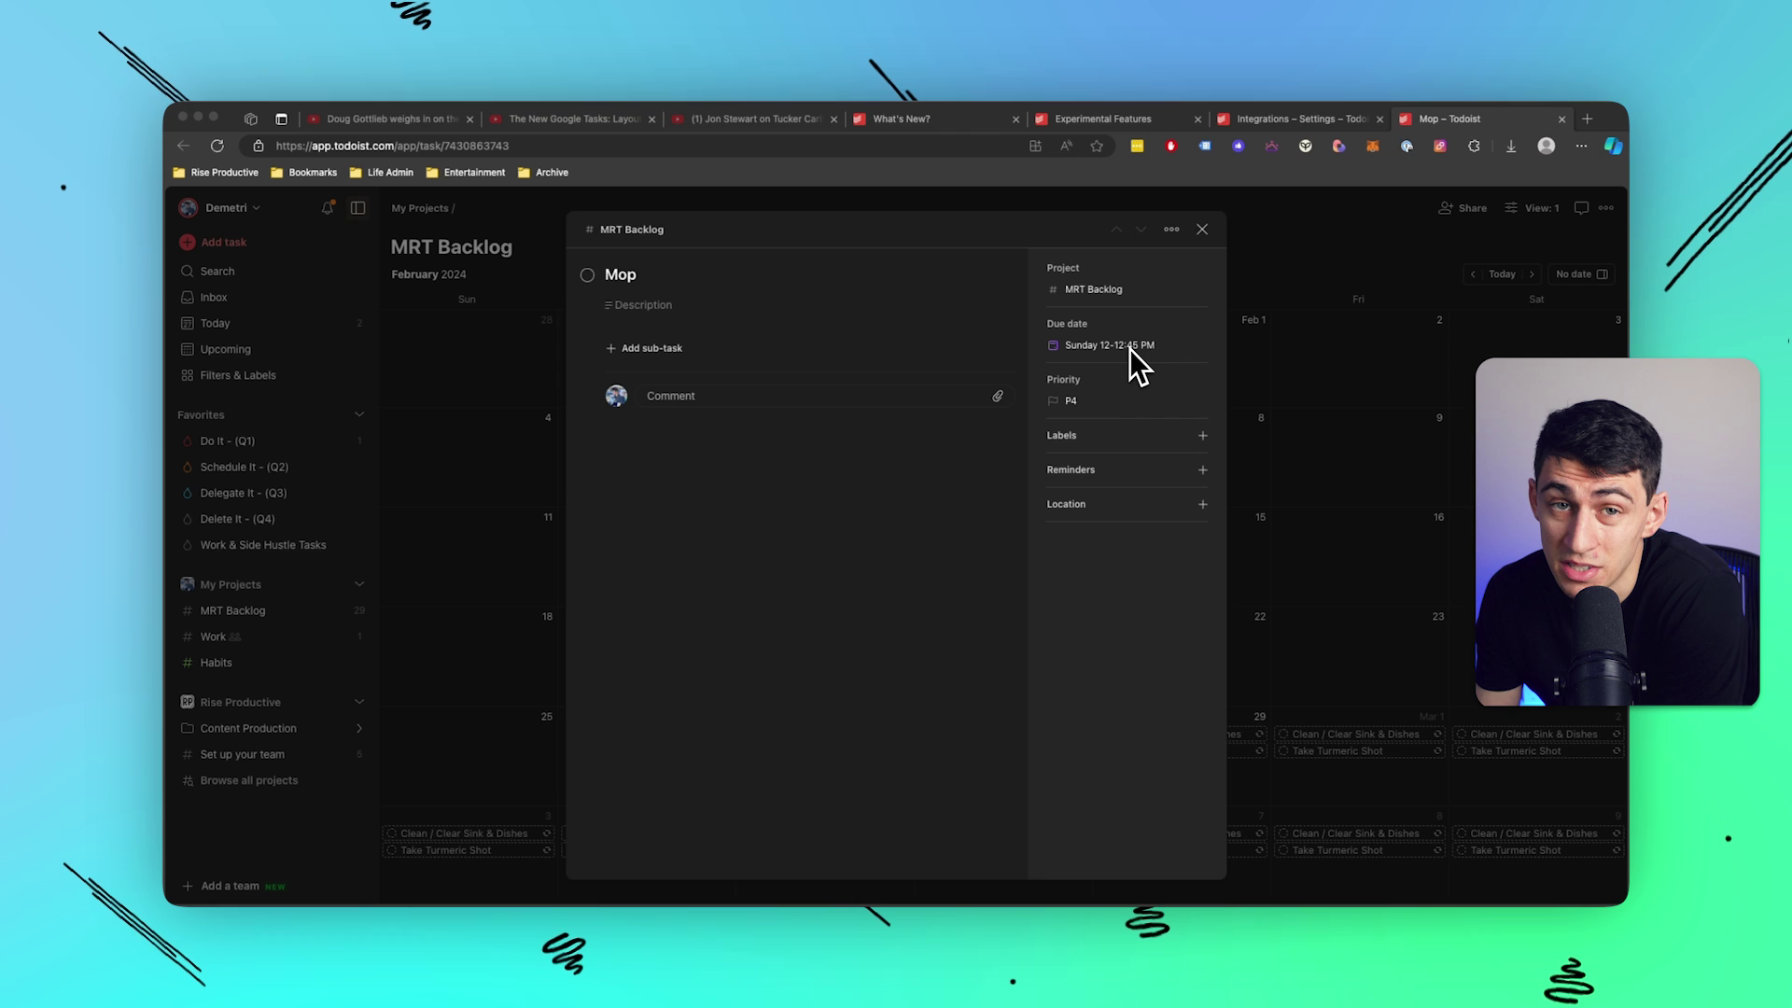
Return to the Todoist window and close the Mop task dialog.
{"action": "left_click", "coordinate": [970, 541]}
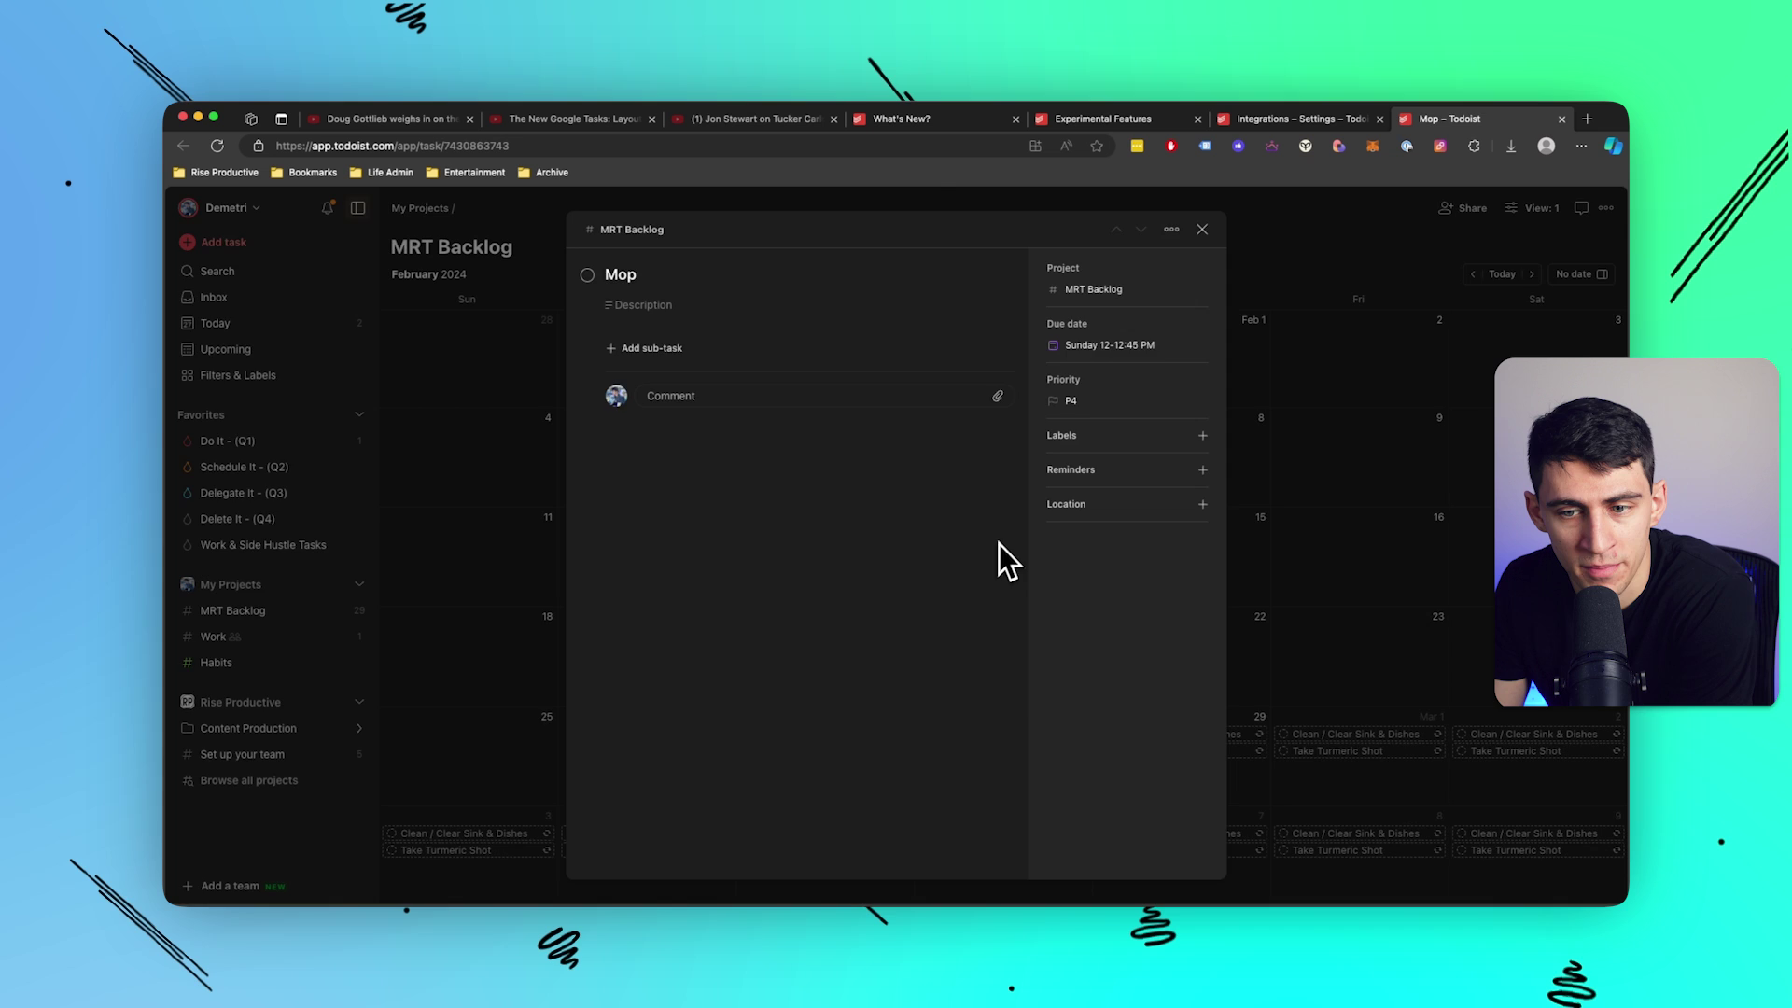
{"action": "key", "text": "Escape"}
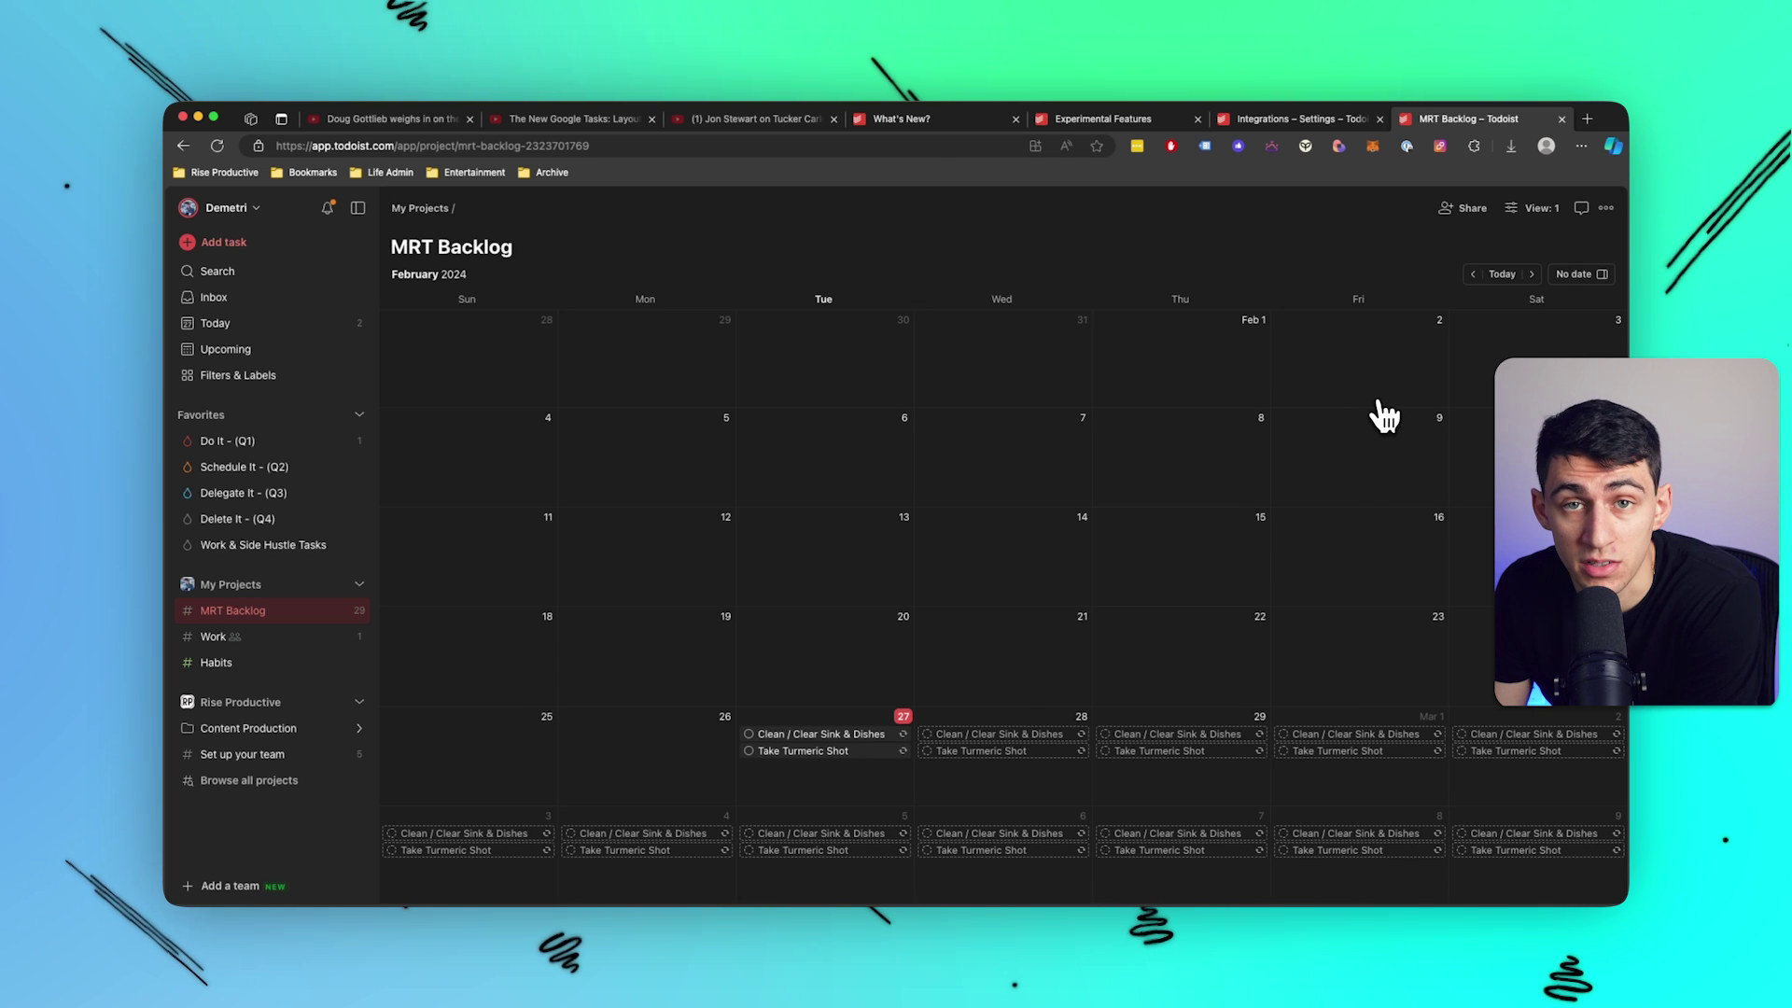